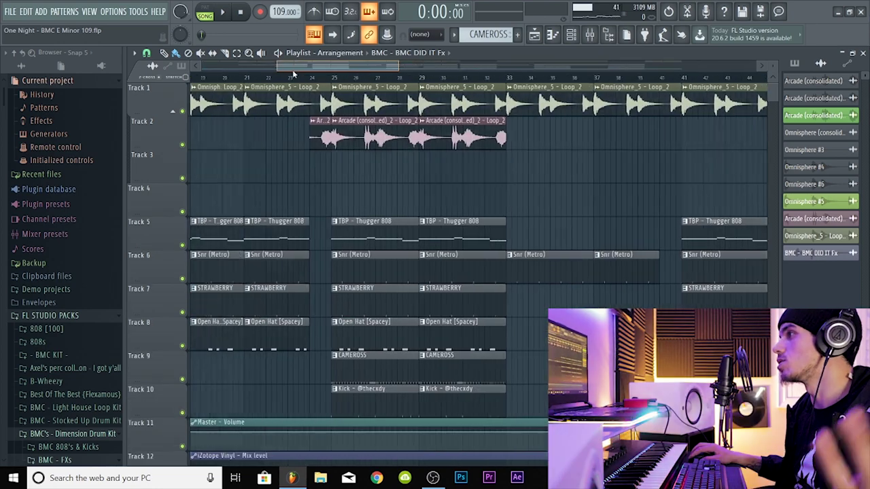
Switch playback to pattern mode and open the Omnisphere instrument from the channel rack.
drag(293, 67, 213, 66)
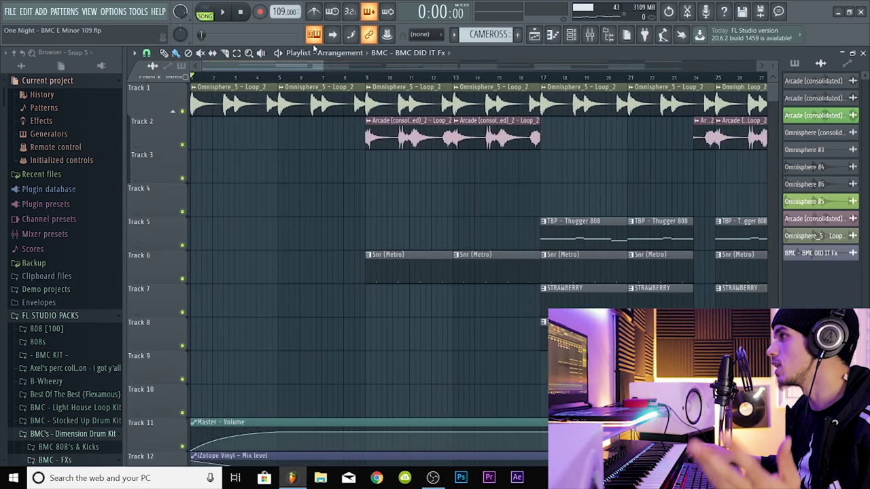
click(571, 34)
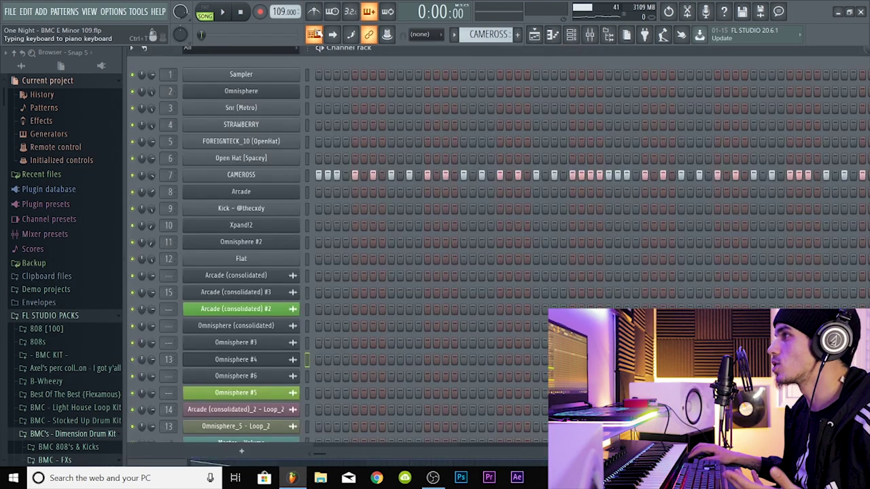
click(206, 13)
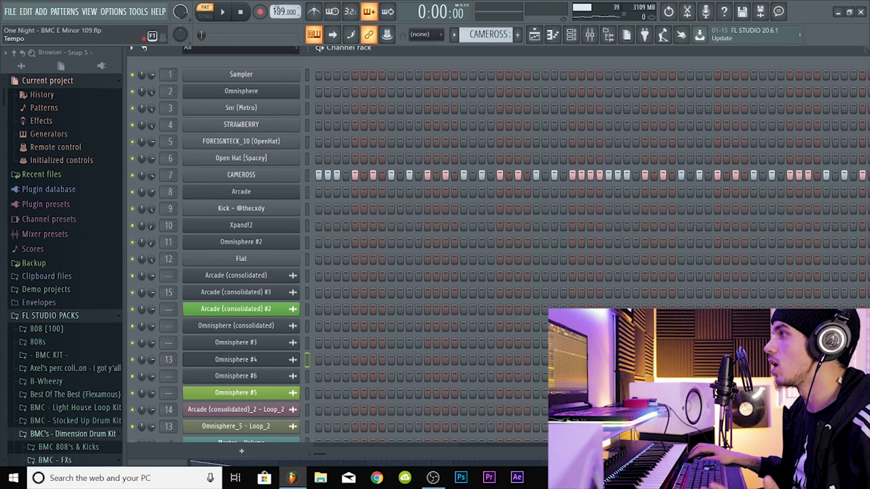
click(259, 91)
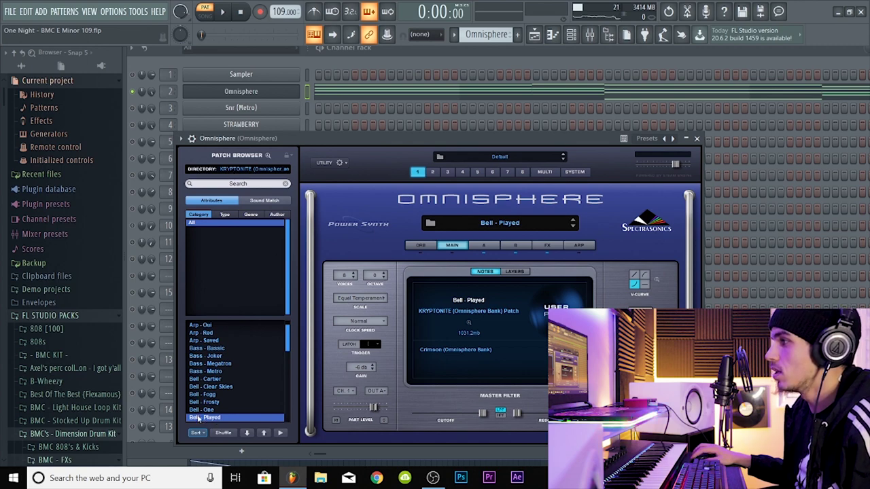
Close the Omnisphere instrument window and play back its melody pattern.
click(373, 61)
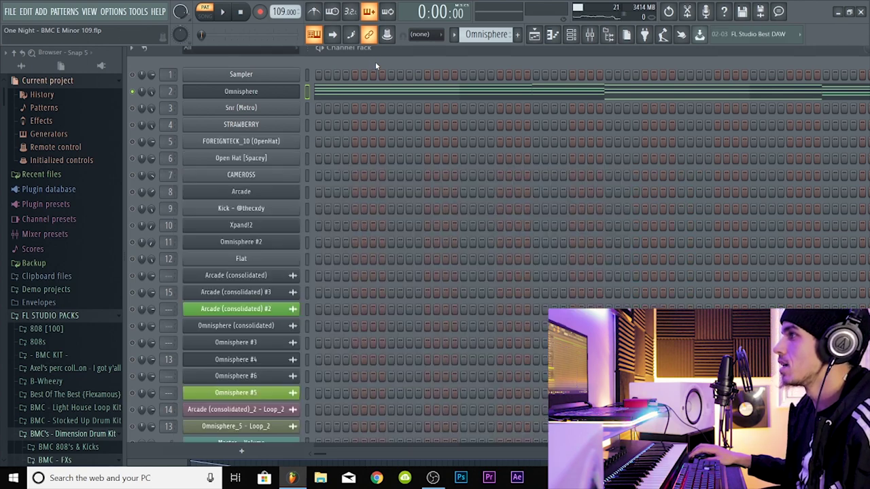
click(223, 13)
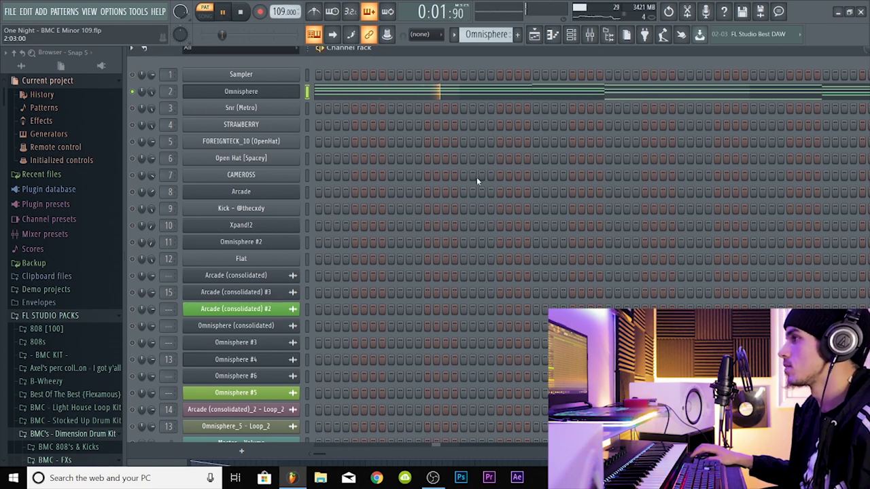
click(534, 95)
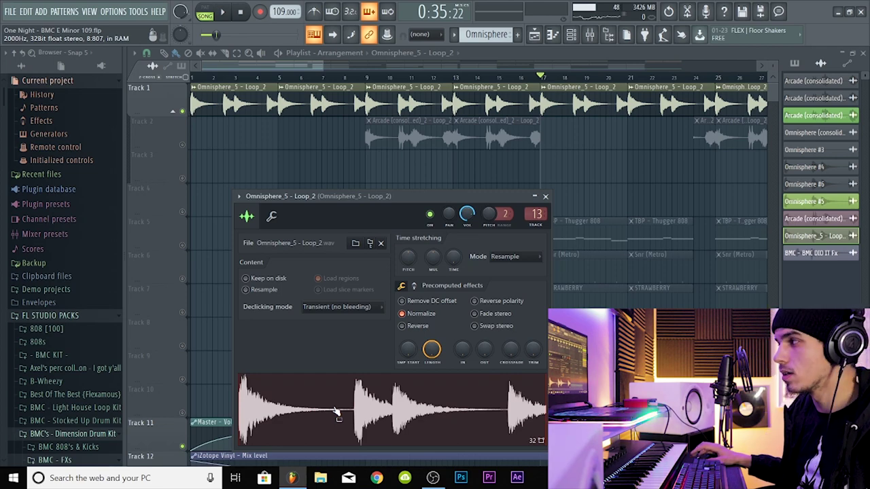
Open the sample of the first Omnisphere_5 - Loop_2 clip on Track 1 in the Edison audio editor.
key(Escape)
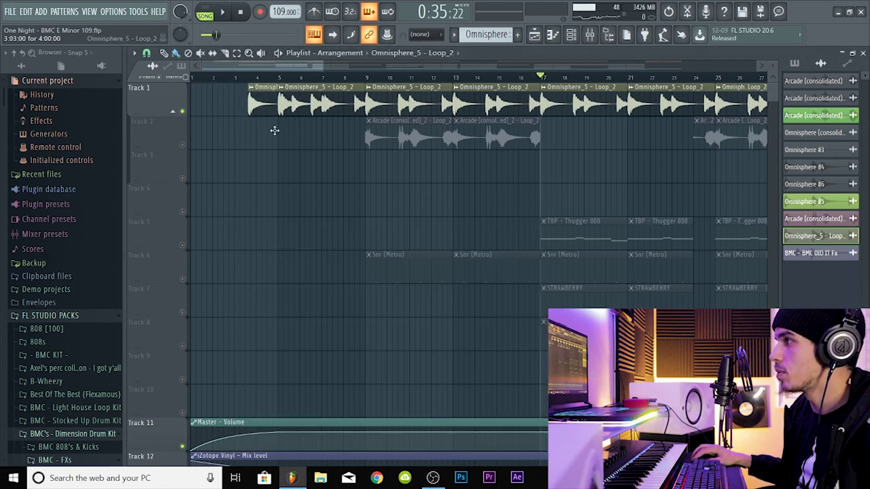
double_click(230, 95)
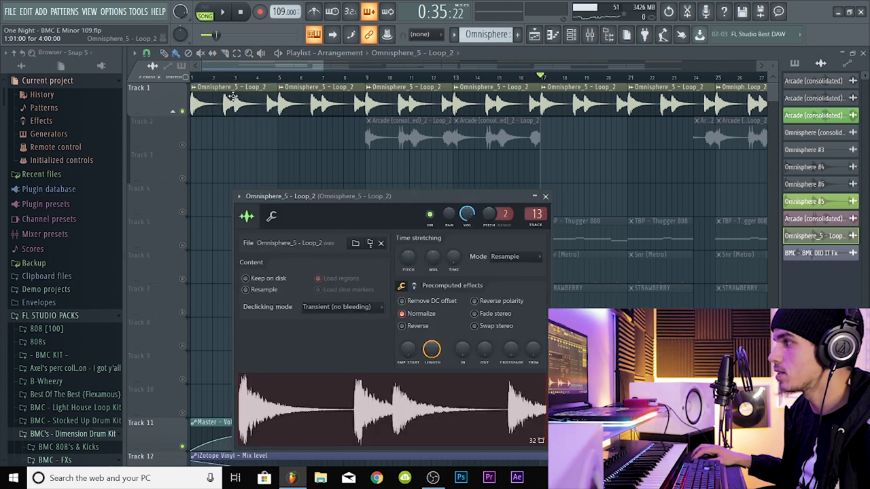
right_click(342, 411)
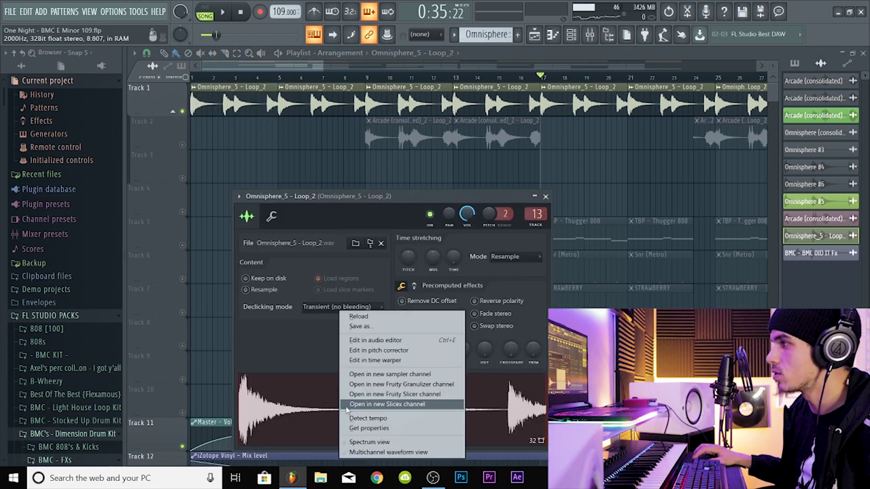
click(391, 341)
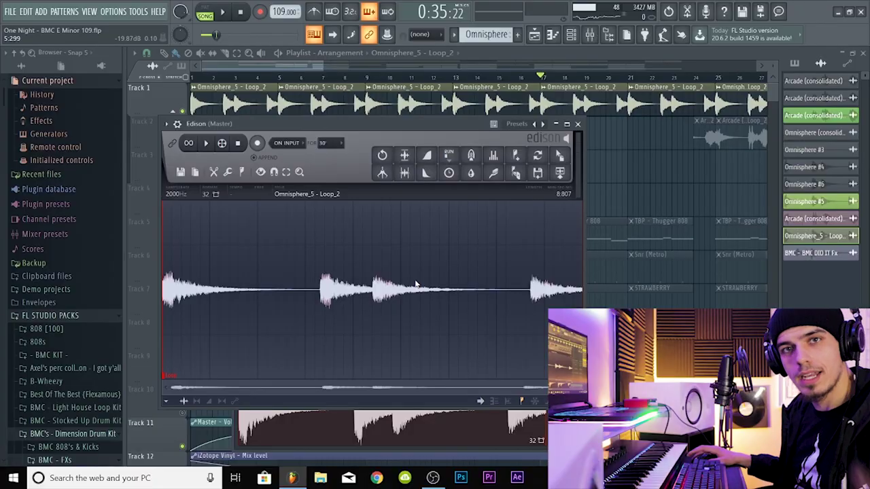
Examine the sample rate in the loop's sample properties without applying changes, and close the properties, Edison and sample settings.
click(174, 197)
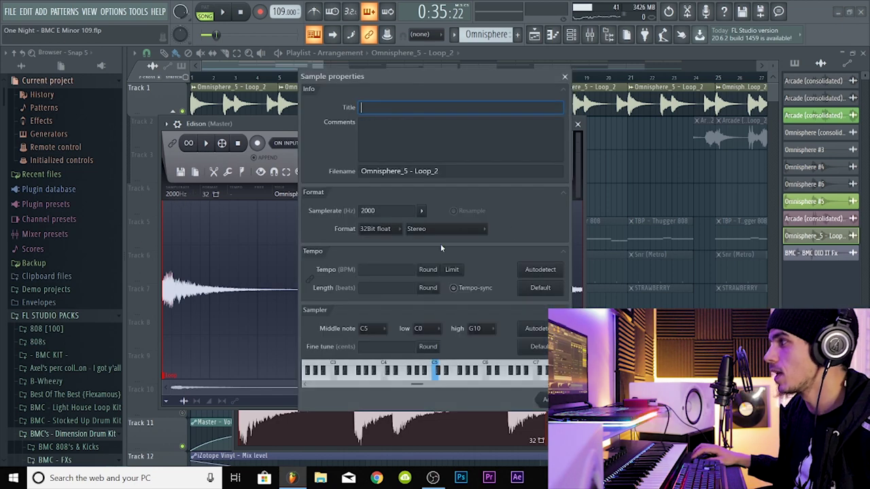
click(397, 212)
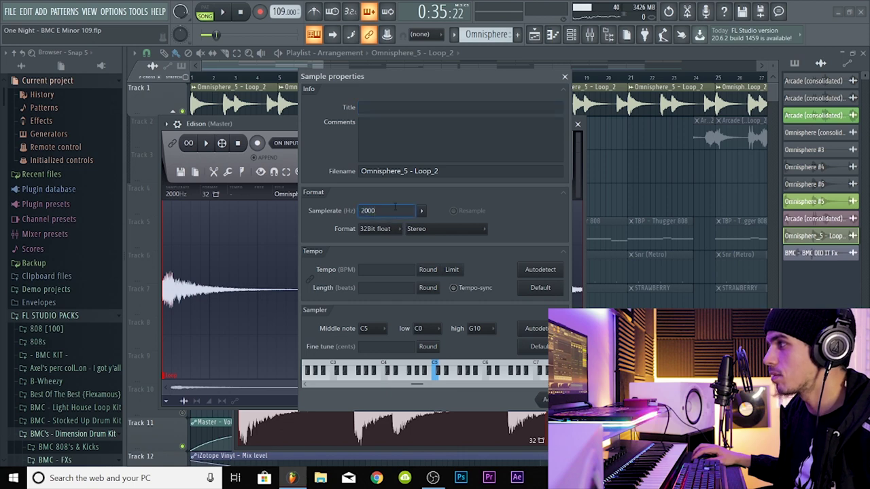
click(391, 212)
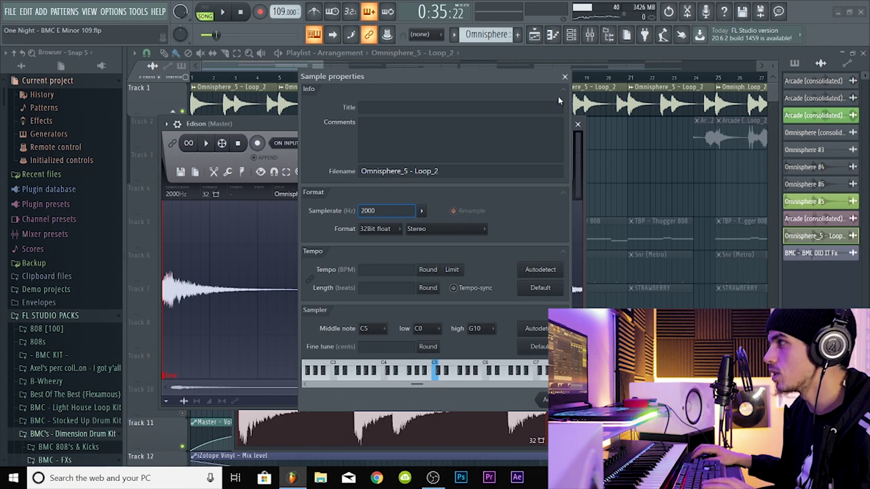
click(565, 77)
click(578, 125)
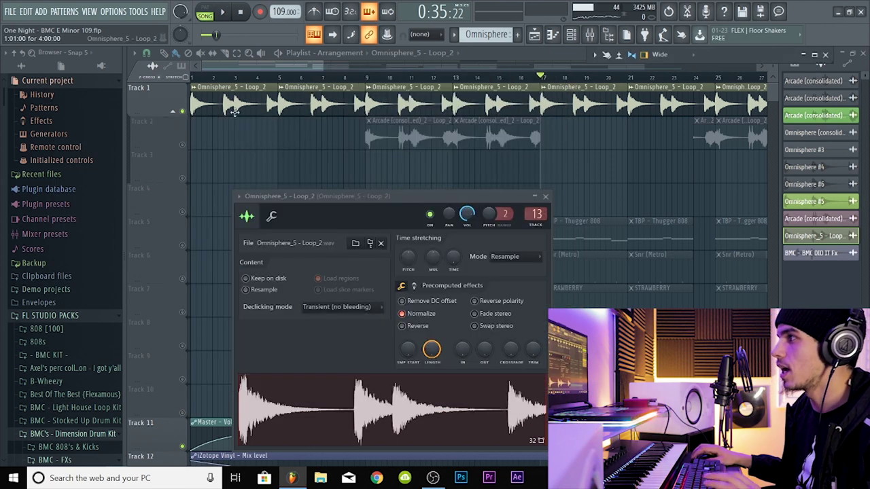
key(Escape)
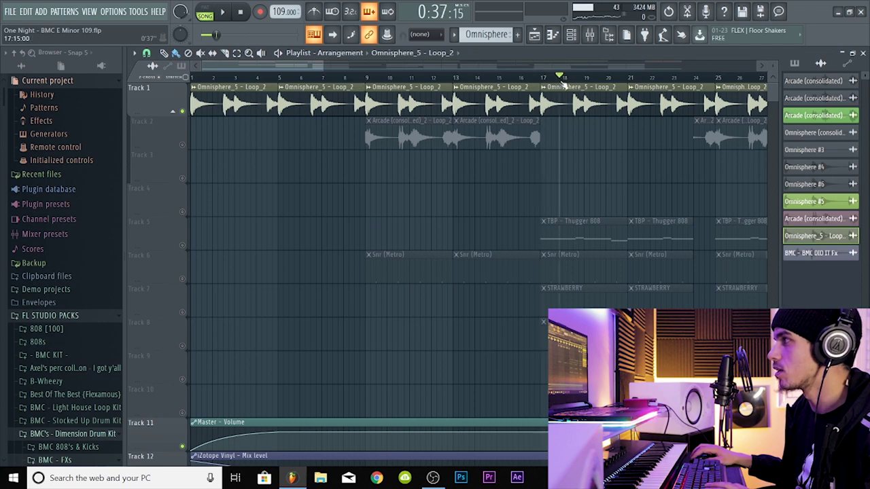
Play the soloed Omnisphere loop on Track 1 from bar 17 and stop playback.
key(space)
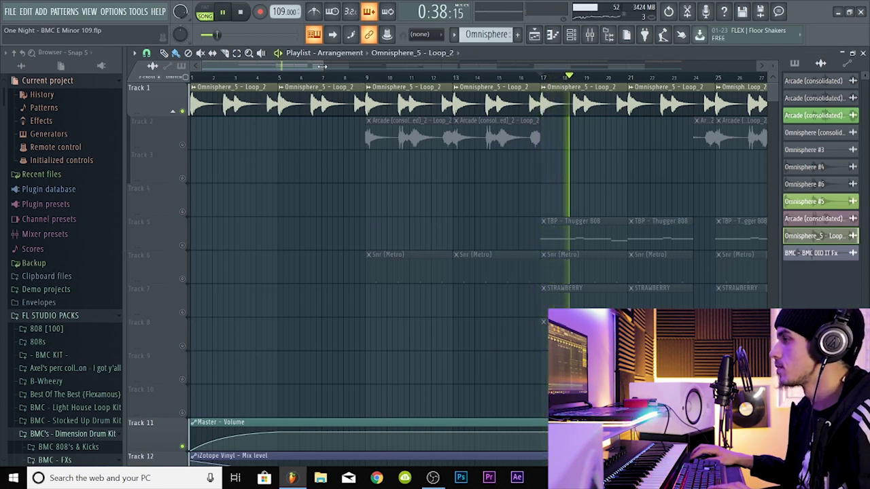
drag(310, 71, 406, 65)
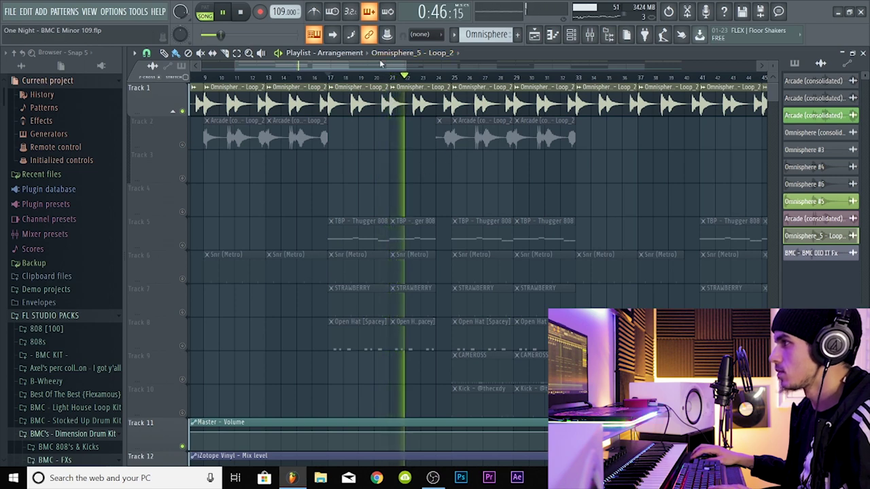
drag(364, 65, 229, 71)
key(space)
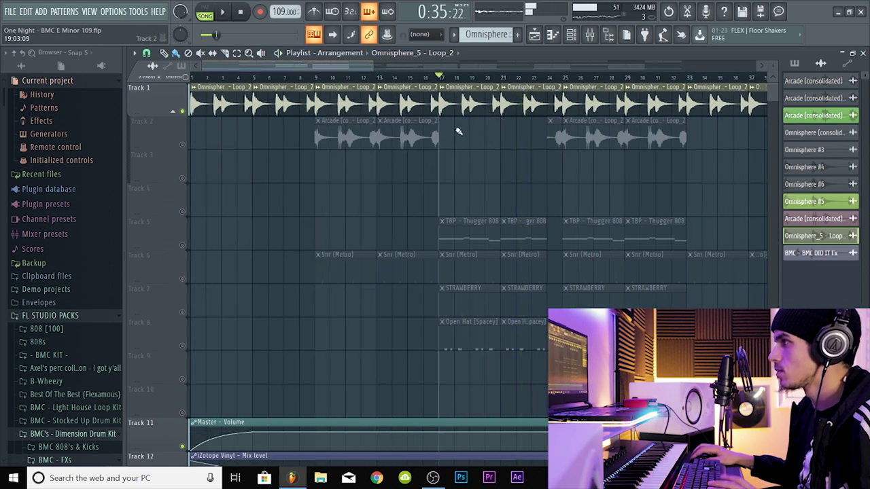
Solo Track 2 in the playlist and open the Arcade instrument from the channel rack.
ctrl+click(182, 146)
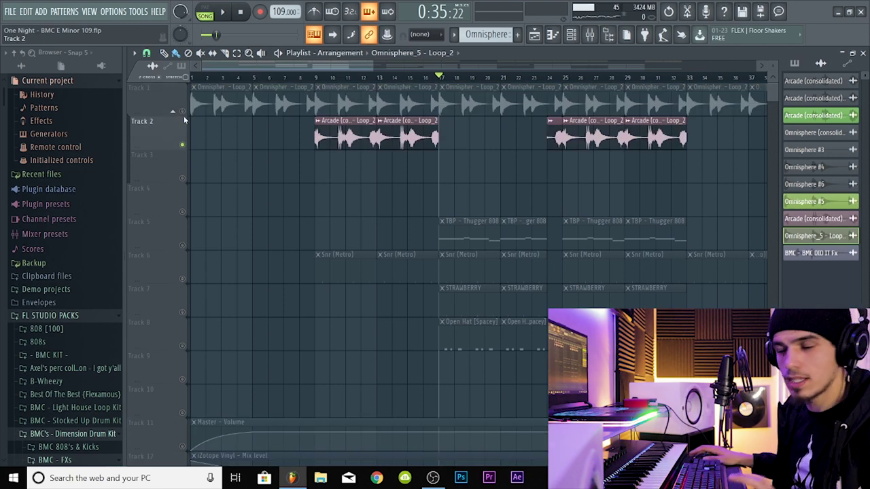
click(590, 36)
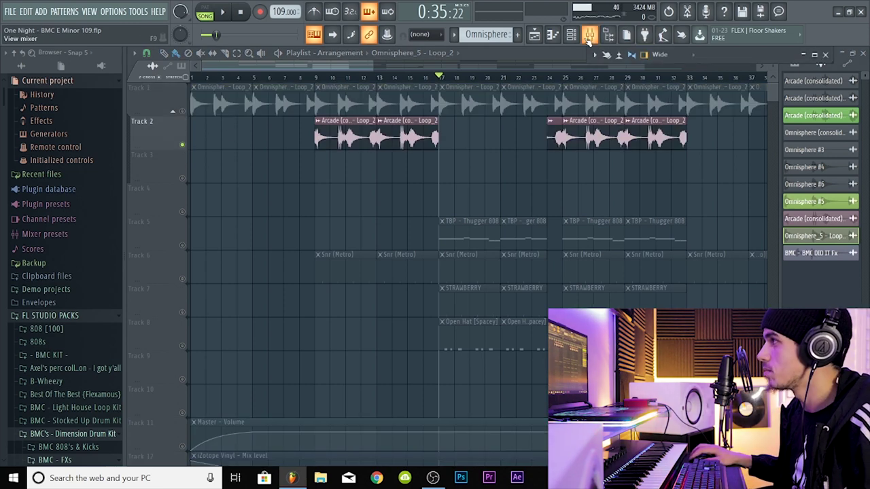
click(572, 36)
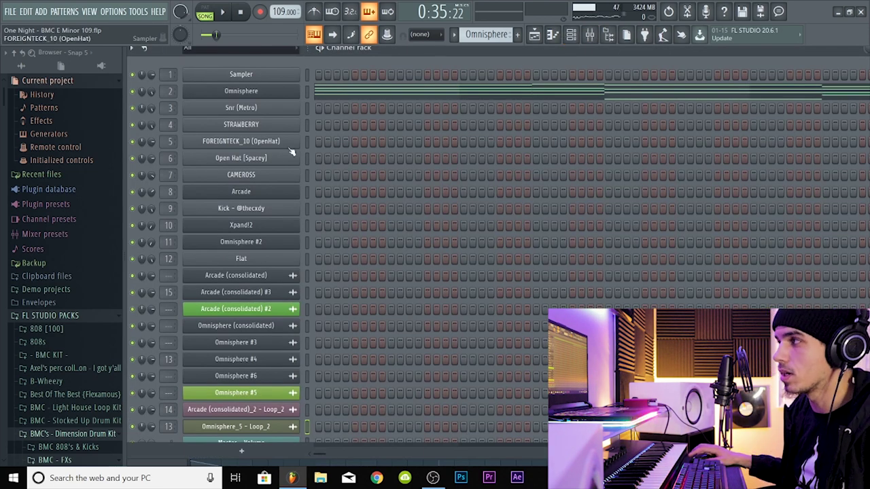
click(260, 194)
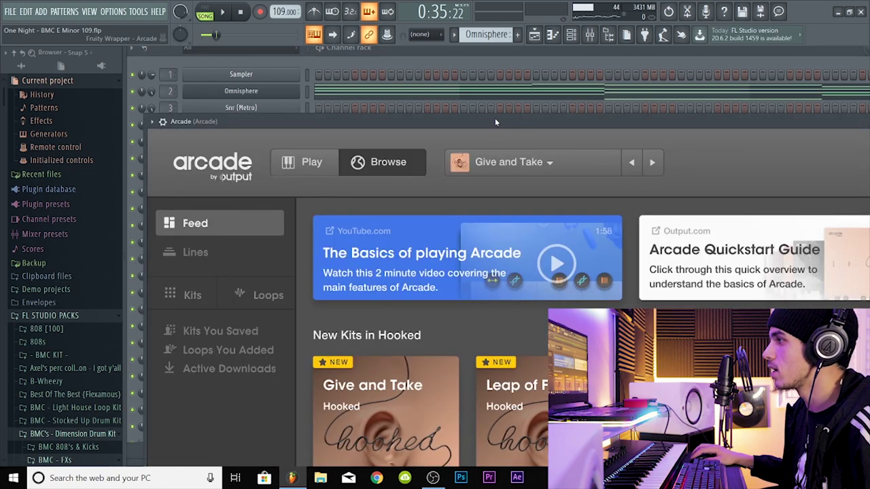
Move the Arcade instrument window around to view its contents, and close it.
drag(495, 122, 454, 56)
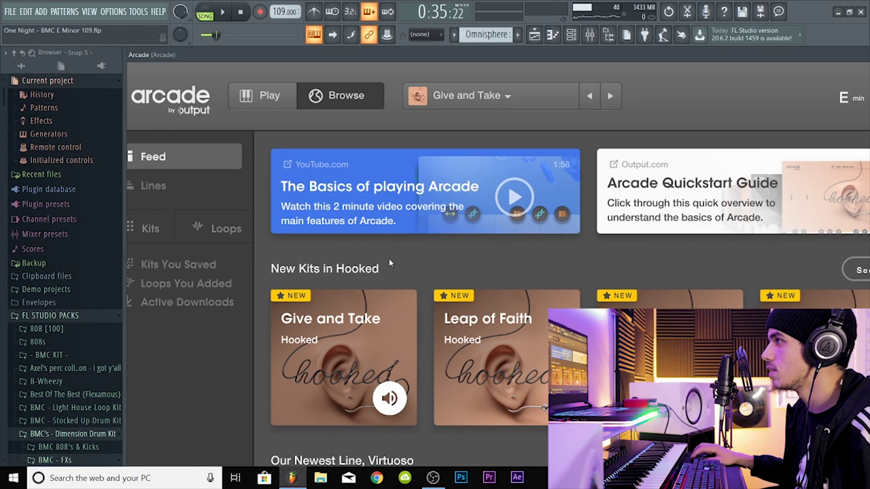
drag(701, 55, 526, 182)
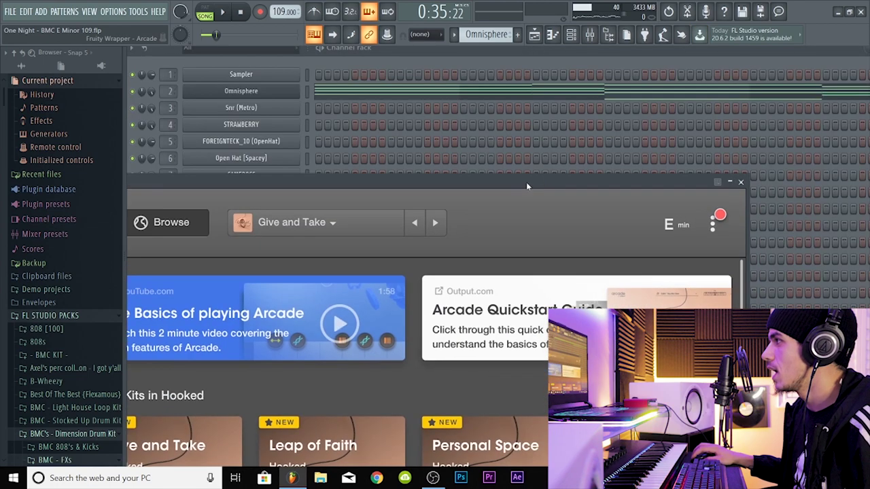
click(741, 182)
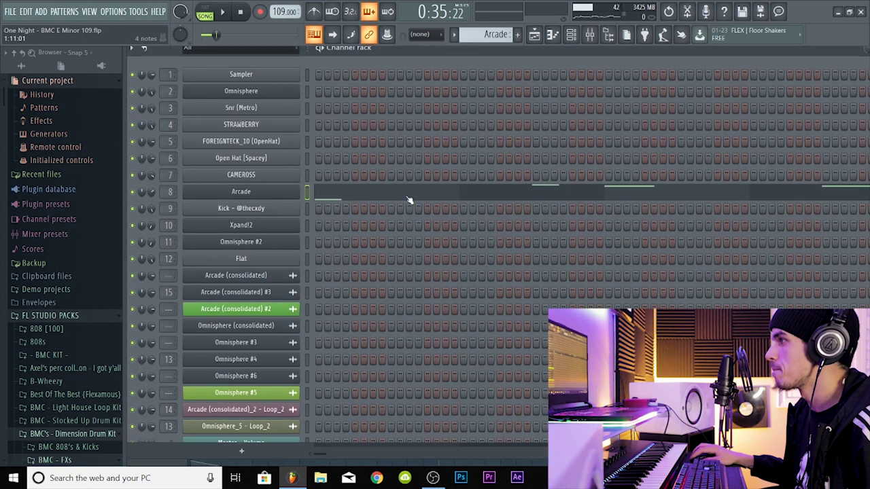
Play the Arcade channel's notes in the piano roll in pattern mode, stop playback and close the piano roll.
key(l)
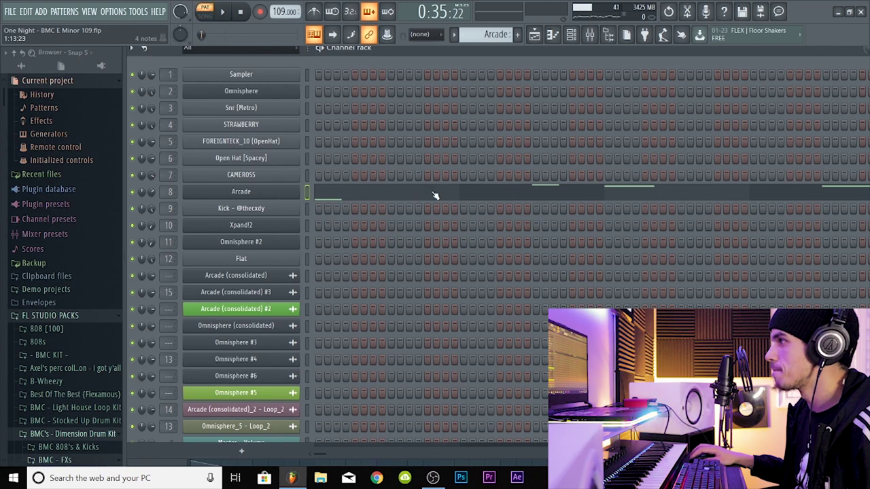
click(435, 196)
key(space)
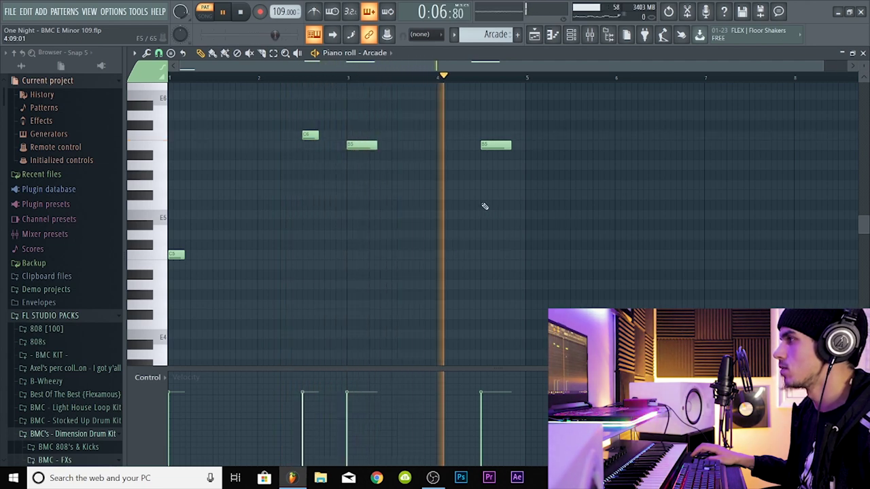
key(space)
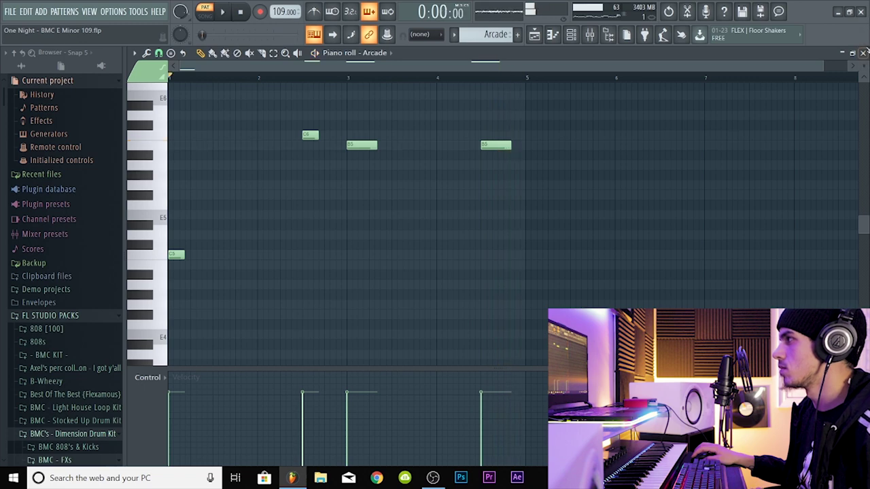
click(863, 52)
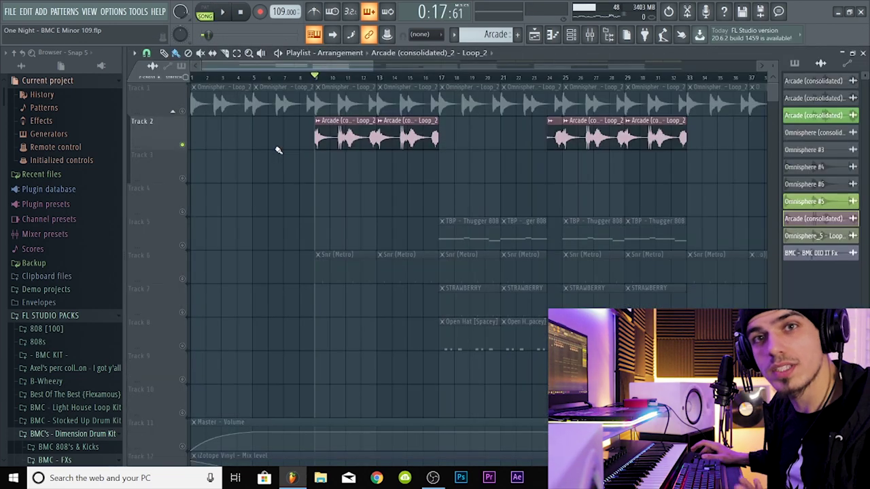
View the Arcade loop's sample settings and waveform editing options from its Track 2 clip, and dismiss them.
double_click(343, 139)
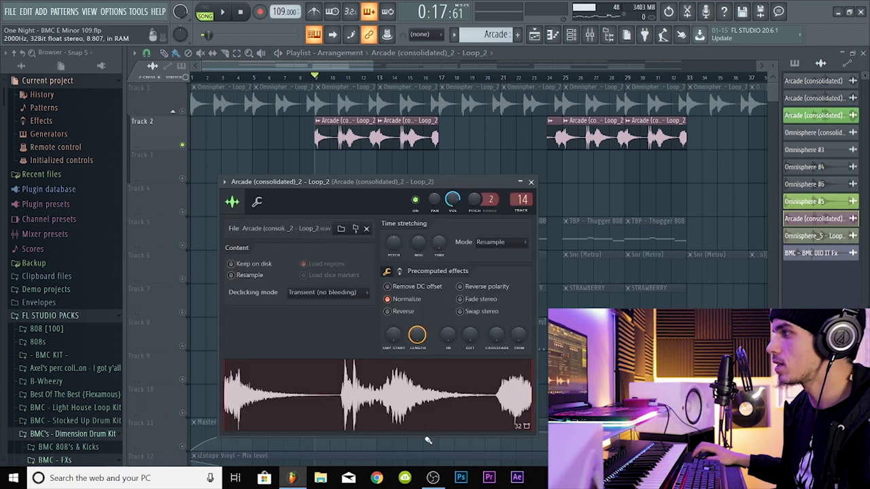
right_click(345, 408)
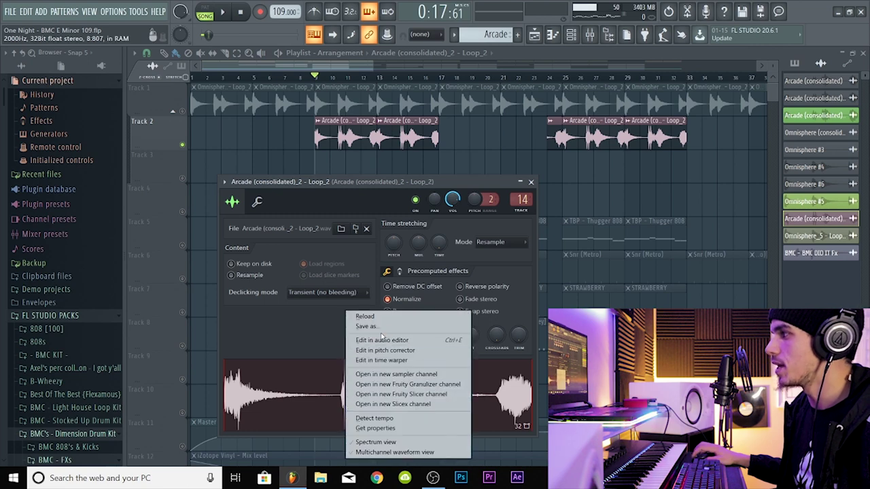
click(248, 162)
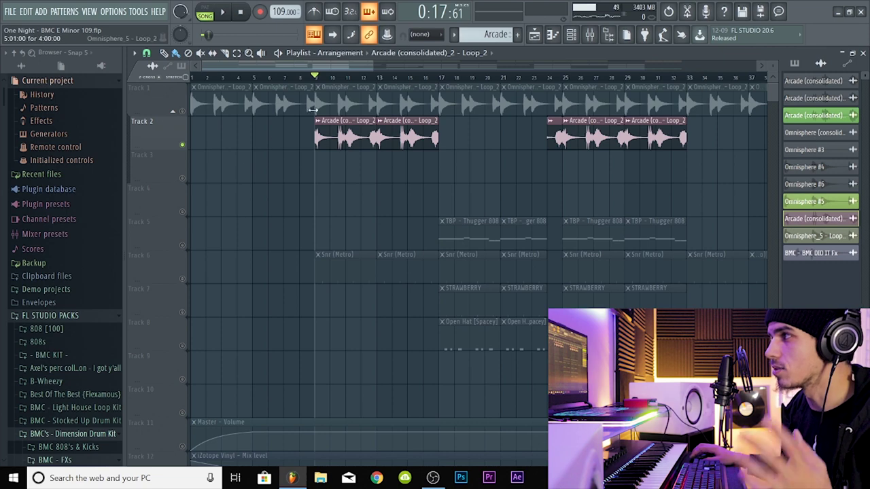
Play the soloed Arcade loop on Track 2 from bar 9 and stop playback.
key(space)
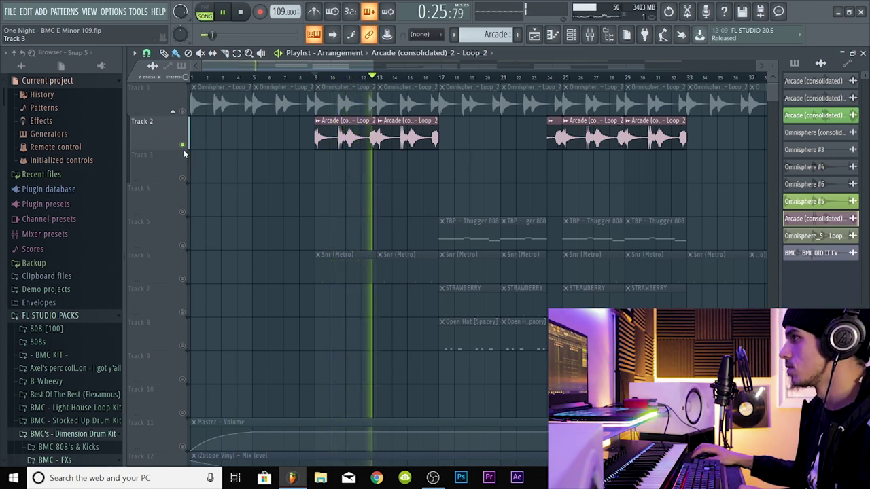
key(space)
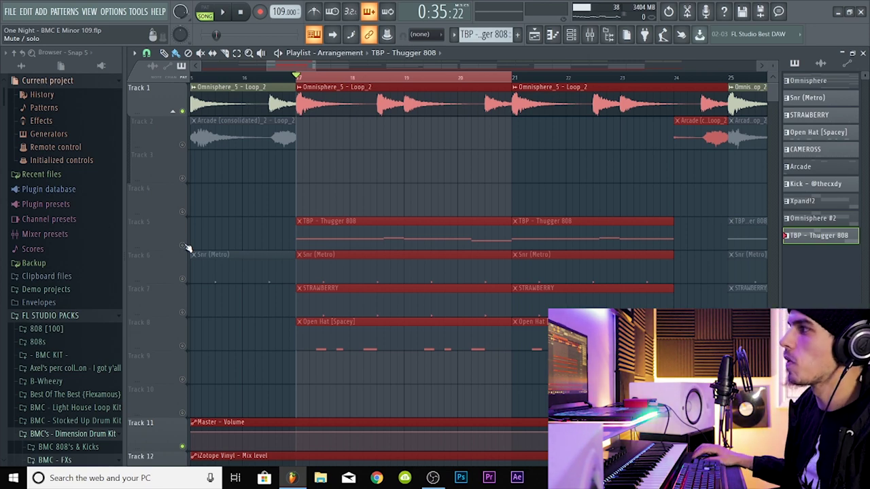
Unmute Track 5, view the TBP - Thugger 808 notes in the piano roll, and return to the playlist.
click(185, 245)
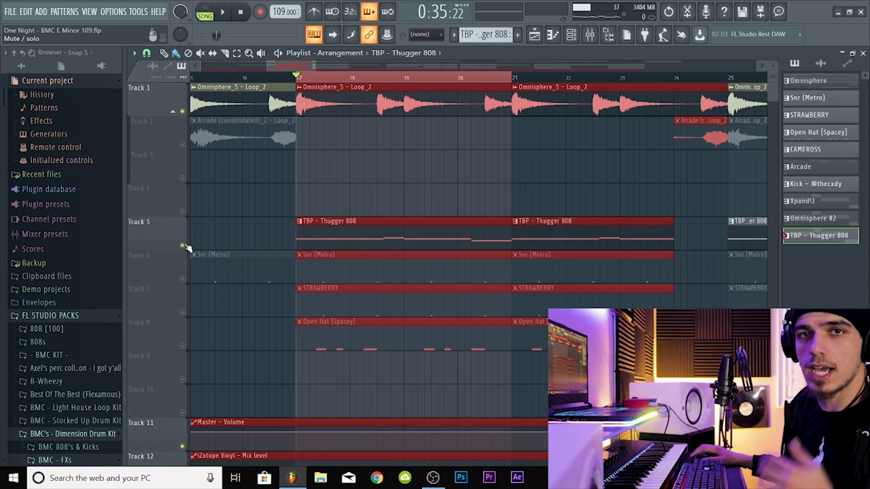
double_click(382, 230)
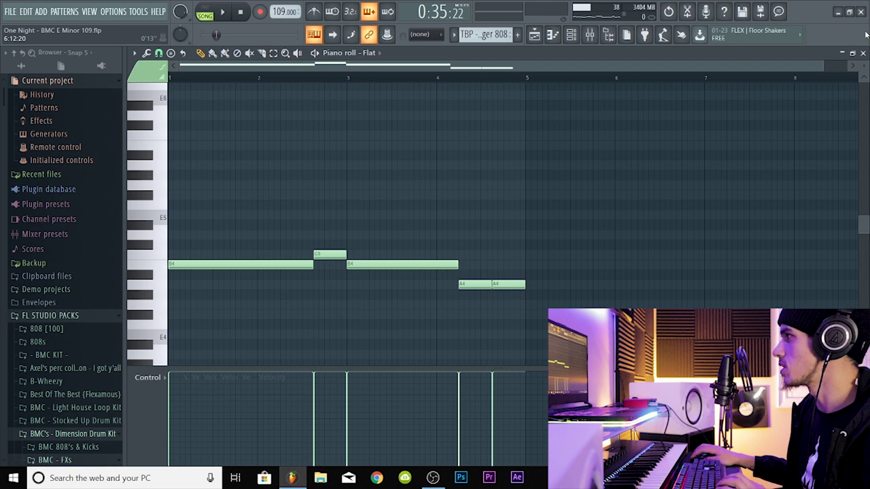
click(863, 53)
click(535, 35)
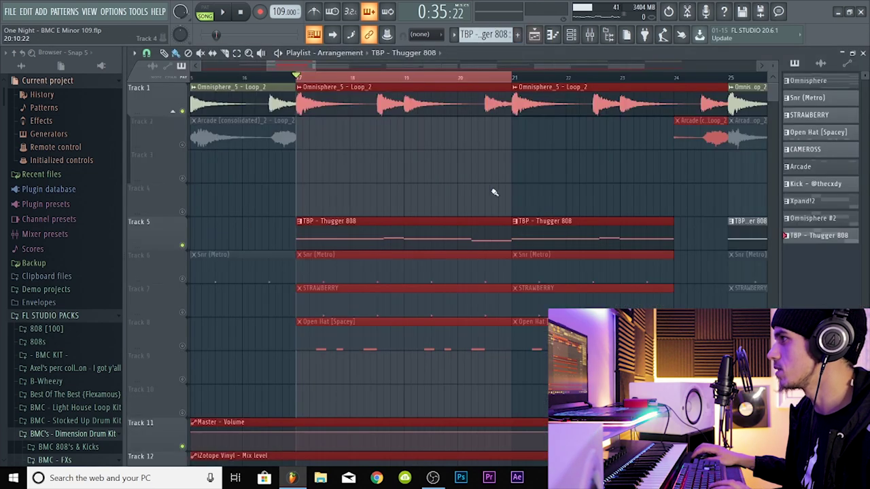
Play the Omnisphere loop with the 808 from bar 17 while viewing the 808's piano roll notes, stop playback and return to the playlist.
key(space)
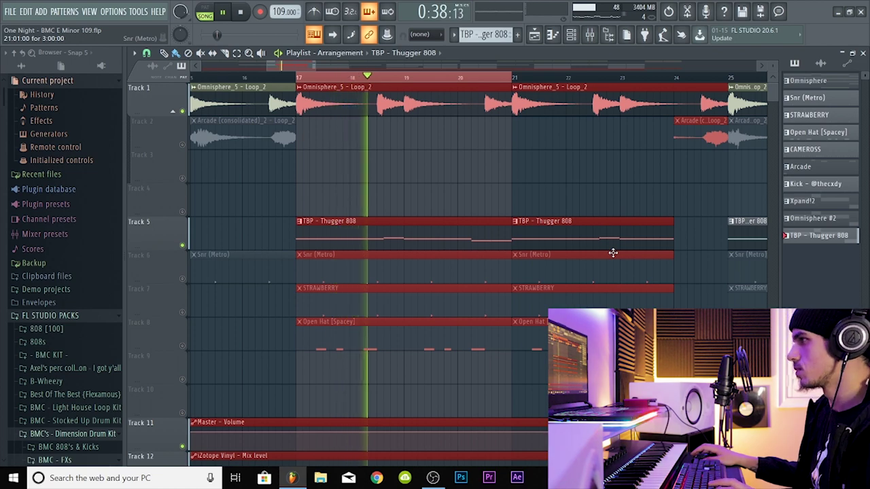
double_click(435, 231)
drag(439, 66, 349, 70)
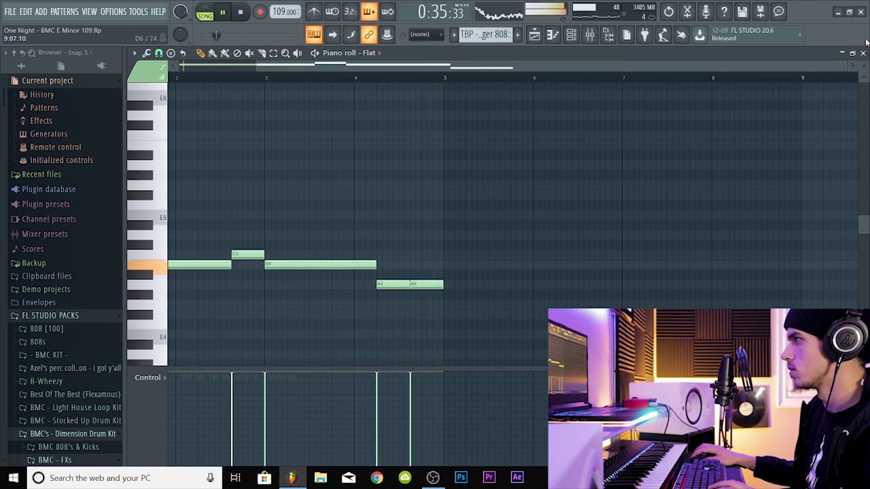
key(F6)
key(space)
key(F5)
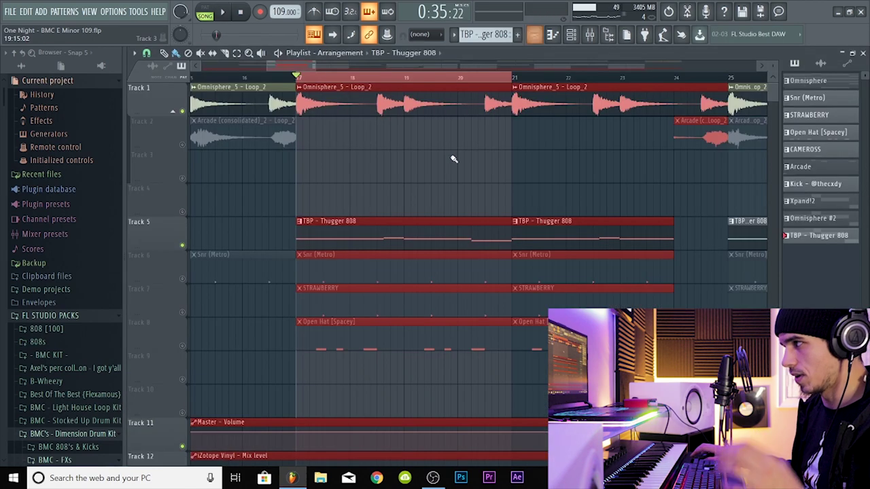
Unmute the Snr (Metro) snare on Track 6, play the section from bar 17 and stop playback.
click(181, 279)
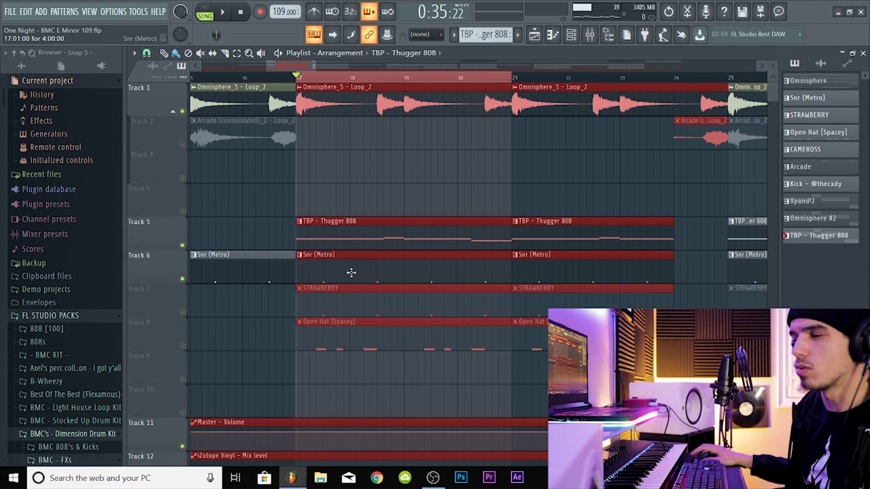
key(space)
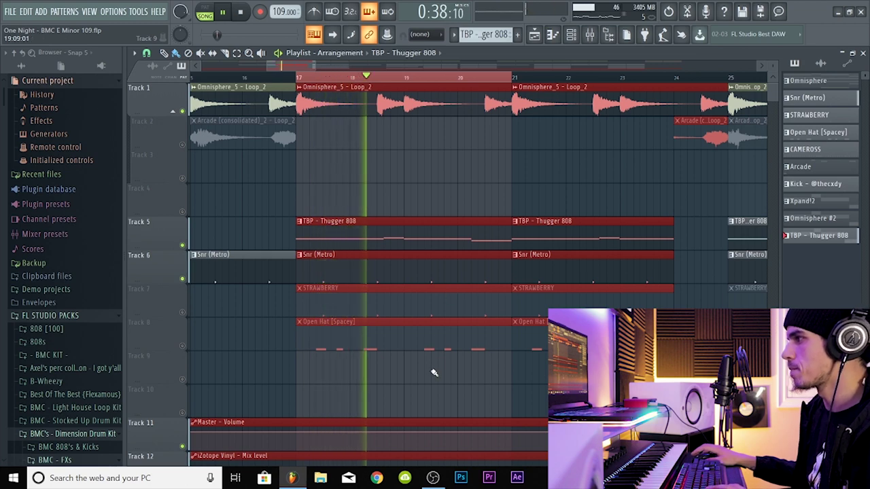
scroll(434, 373, down, 1)
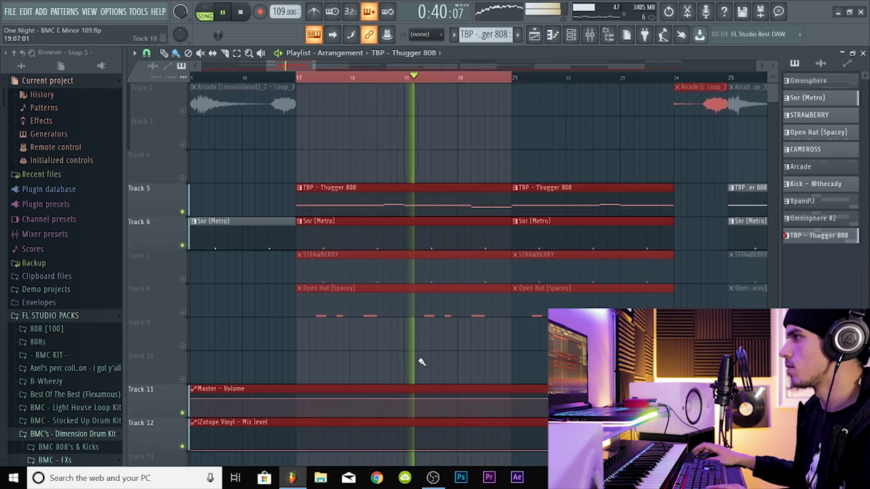
scroll(418, 359, up, 1)
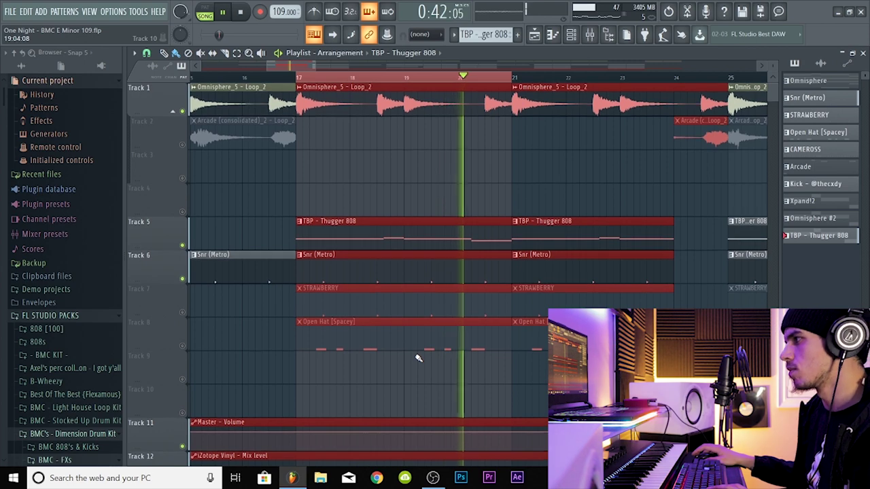
key(space)
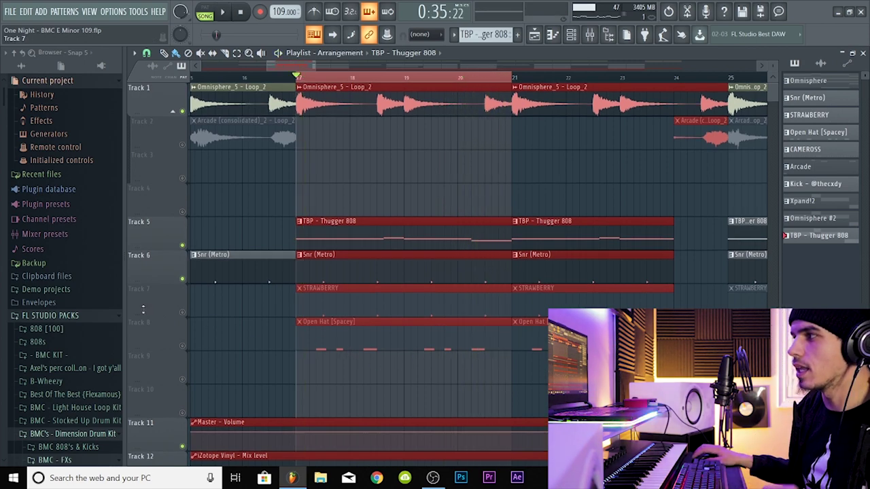
Unmute STRAWBERRY on Track 7 and Open Hat [Spacey] on Track 8 in turn, playing from bar 17 with each addition.
click(183, 314)
key(space)
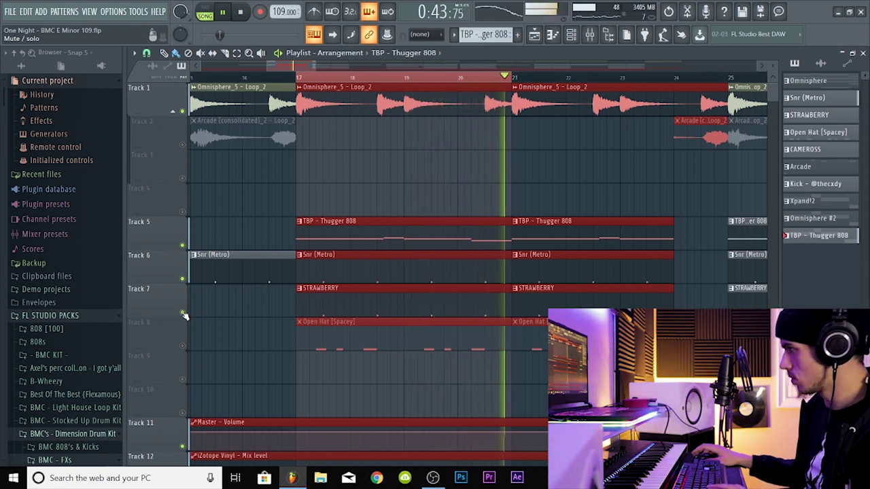
key(space)
click(190, 349)
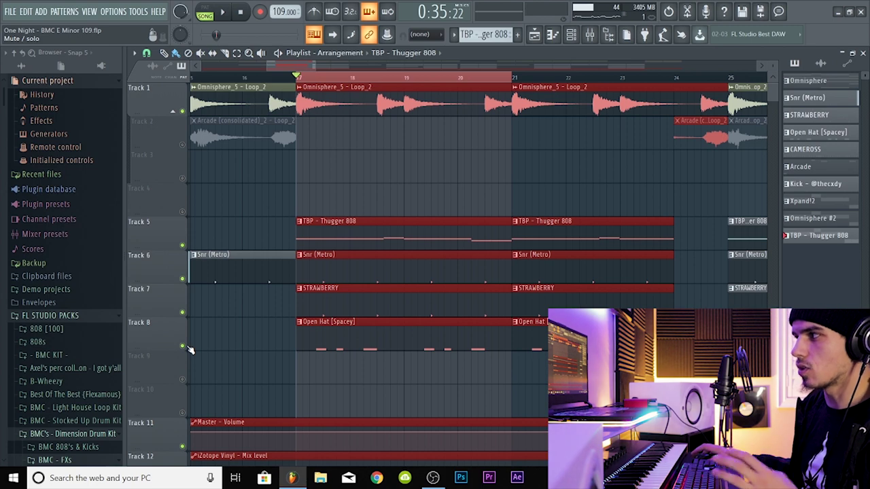
key(space)
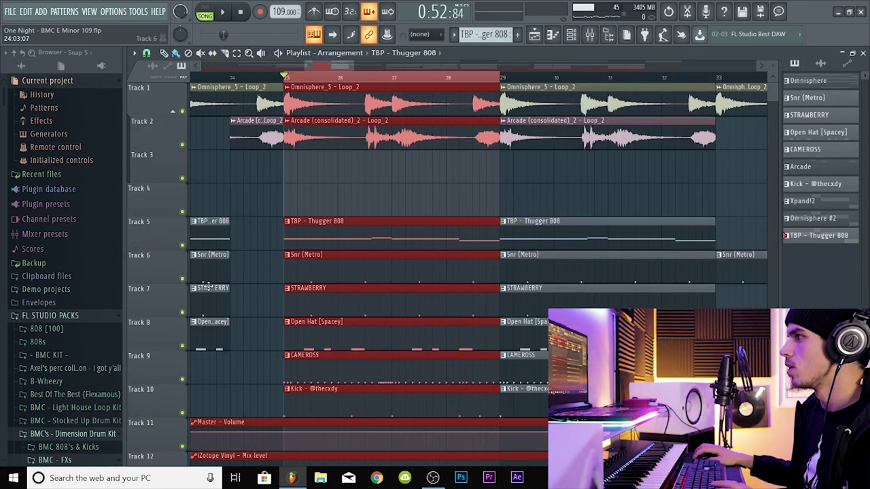
Mute the kick on Track 10, play the section from bar 25 and stop playback.
click(182, 412)
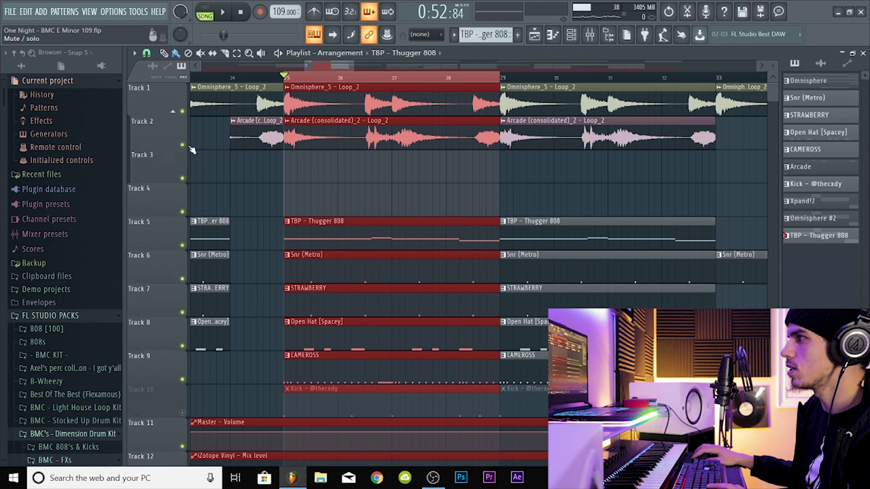
key(space)
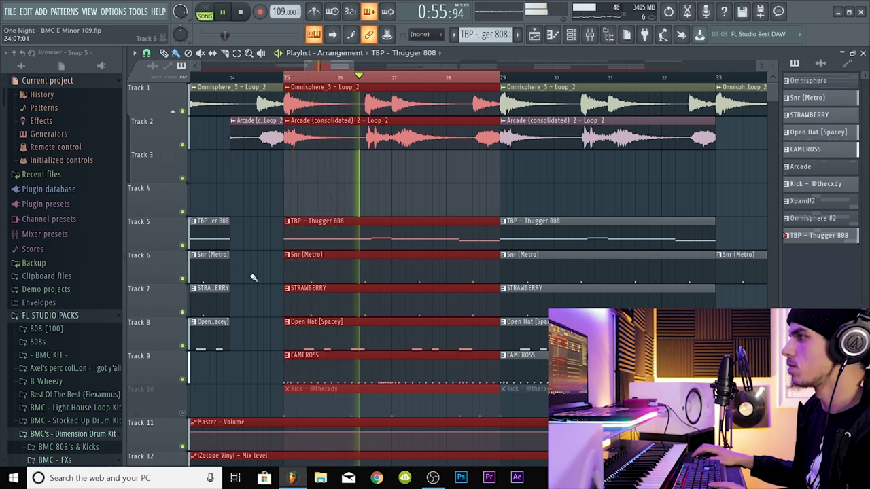
scroll(253, 275, down, 1)
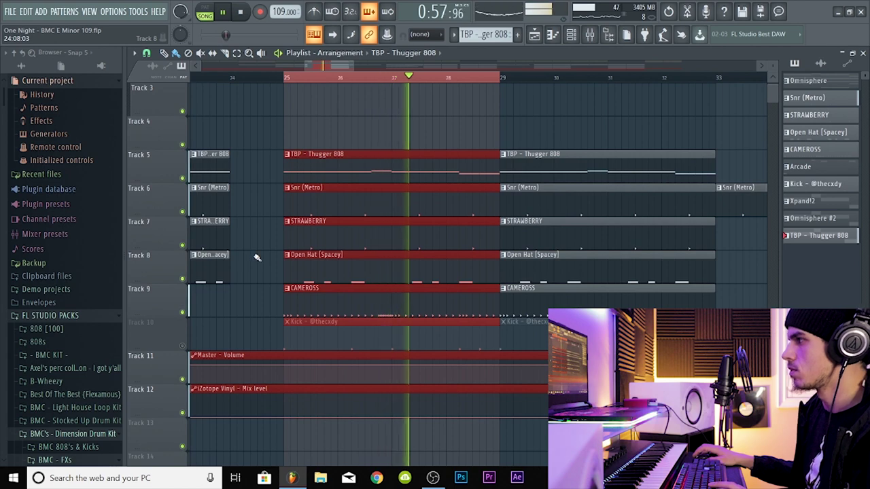
scroll(257, 257, up, 1)
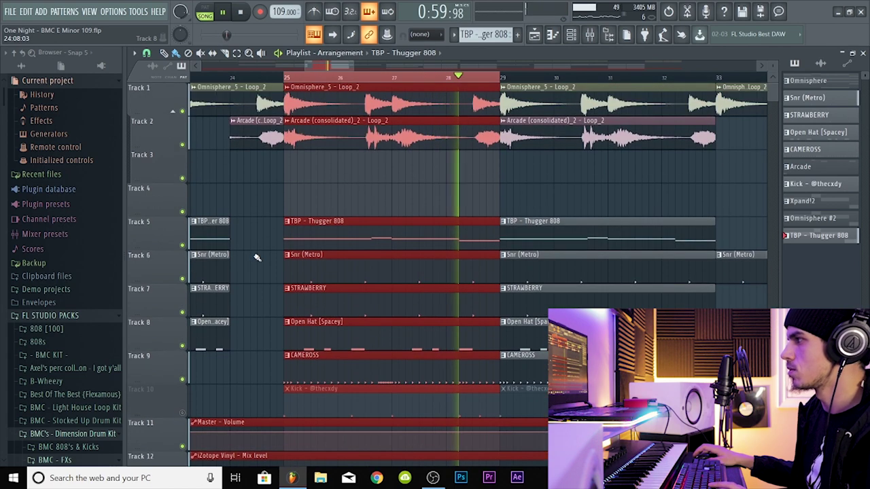
key(space)
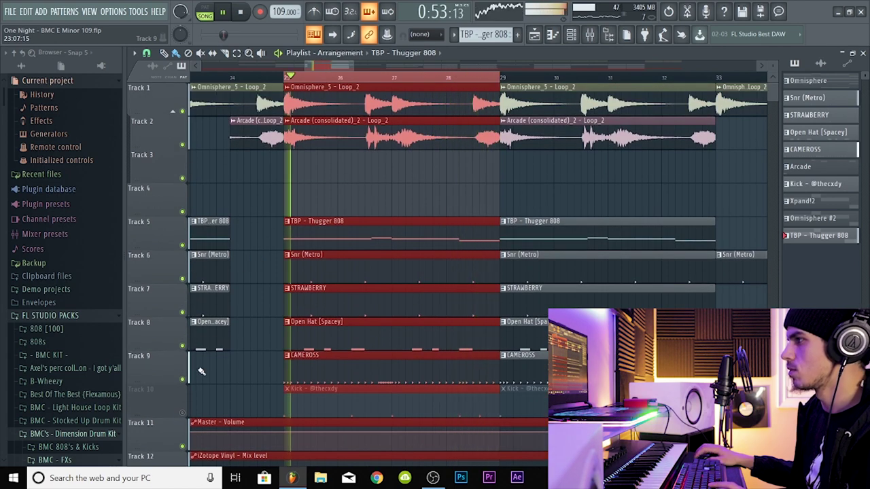
Unmute the kick on Track 10, play from bar 25 and view the CAMEROSS pattern's notes.
click(182, 413)
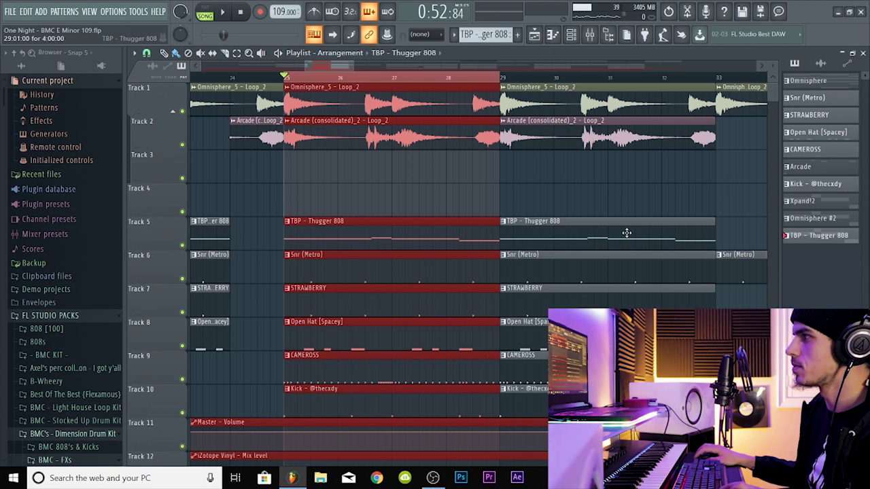
key(space)
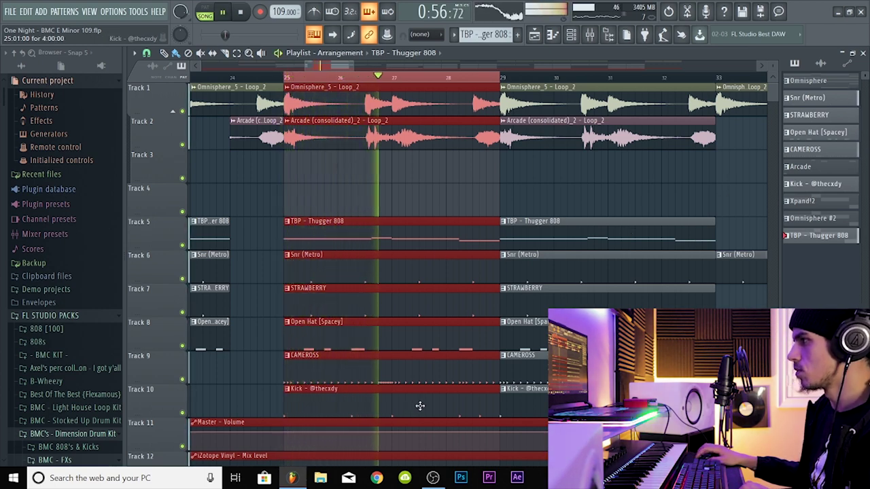
double_click(399, 379)
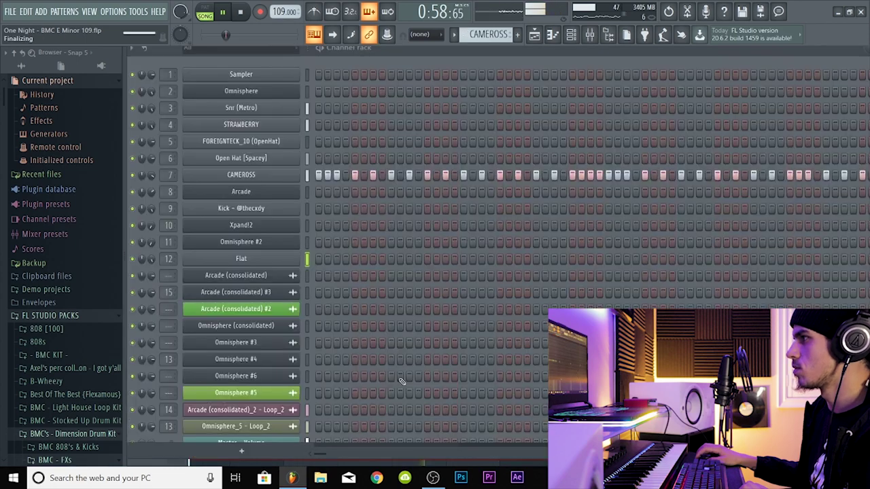
key(F7)
drag(416, 66, 258, 66)
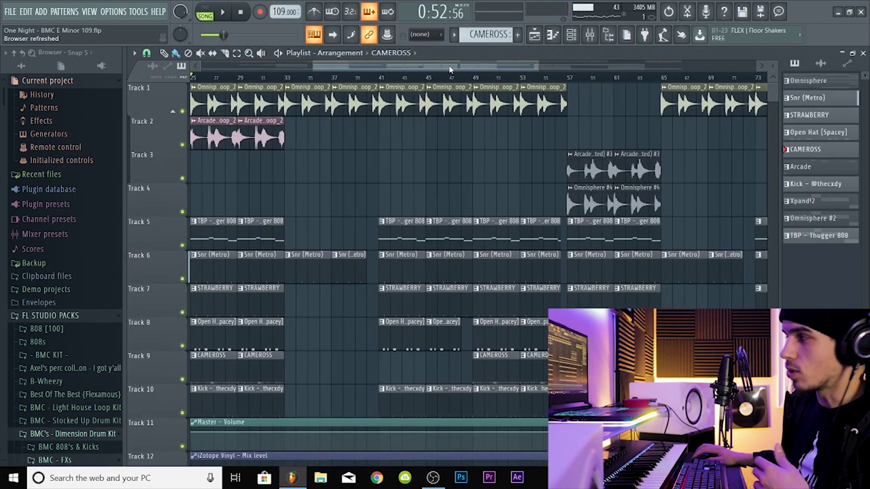
Place the playhead at bar 57 and solo the Omnisphere #4 loop on Track 4, with automation Tracks 11 and 12 unmuted.
drag(450, 68, 585, 66)
click(309, 77)
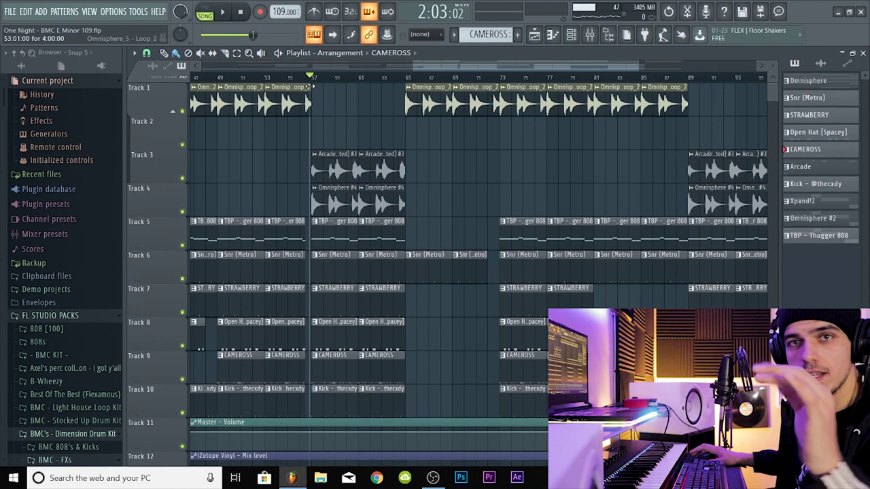
ctrl+click(182, 212)
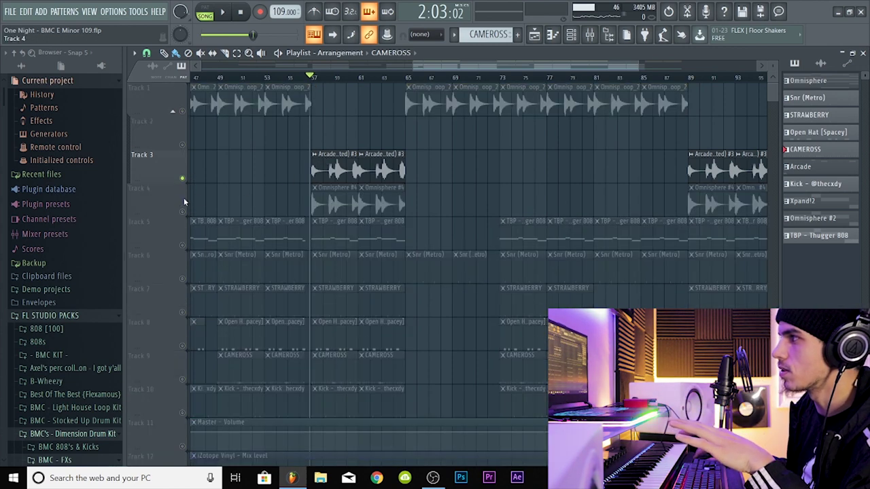
click(183, 446)
scroll(182, 435, down, 2)
click(183, 411)
scroll(348, 182, up, 2)
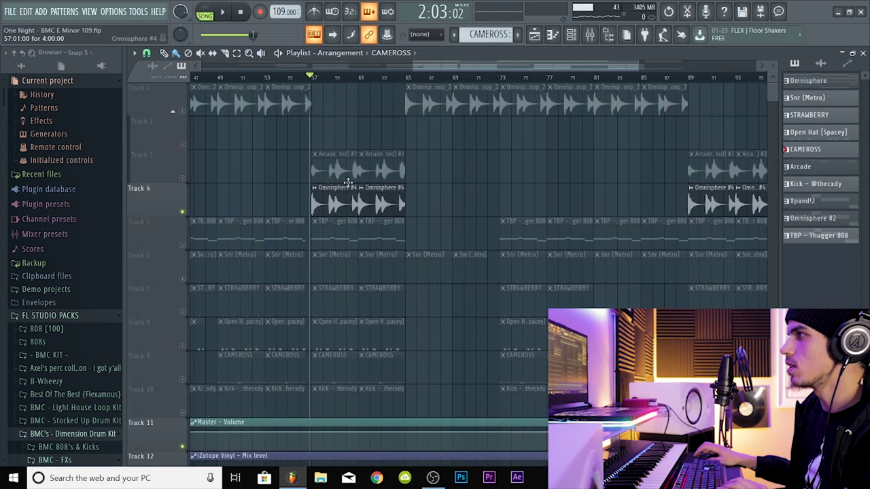
Audition the Arcade and Omnisphere #4 loops on Tracks 3 and 4 from bar 57, and stop playback.
click(182, 178)
key(space)
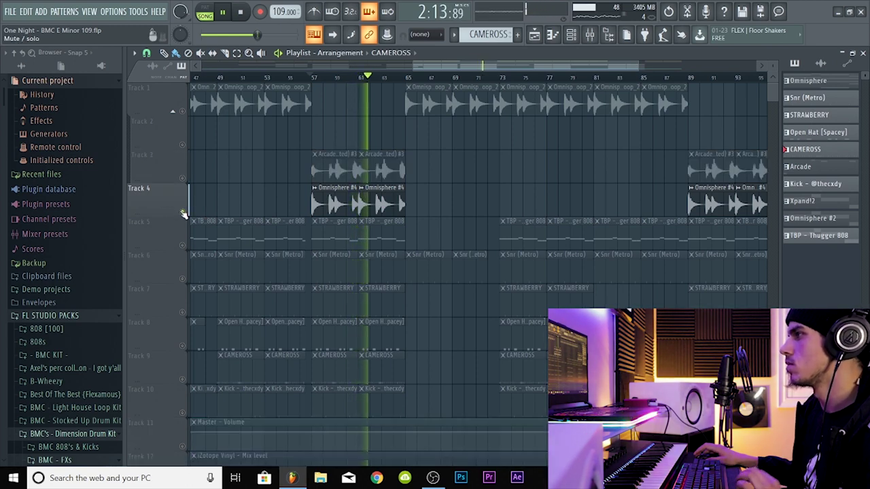
key(space)
Open the mixer and step back through the inserts from Omnisphere_5 - Loop_2 to CAMEROSS and below.
key(F9)
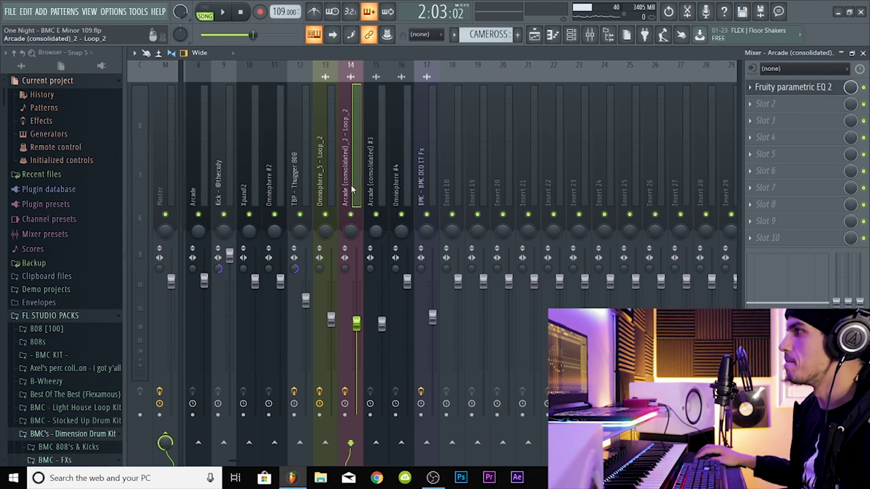
click(328, 192)
key(Left)
key(Left)
key(Left)
key(Left)
key(Left)
key(Left)
key(Left)
key(Left)
key(Left)
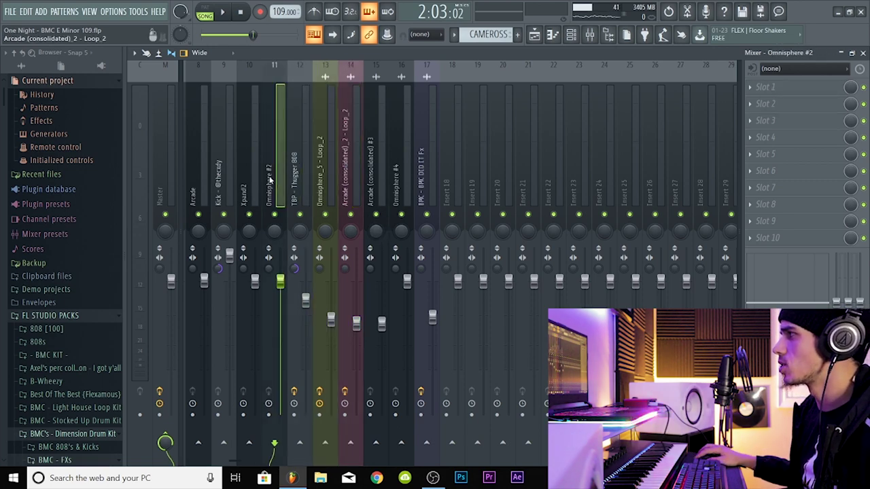
key(Left)
key(Left)
key(Left)
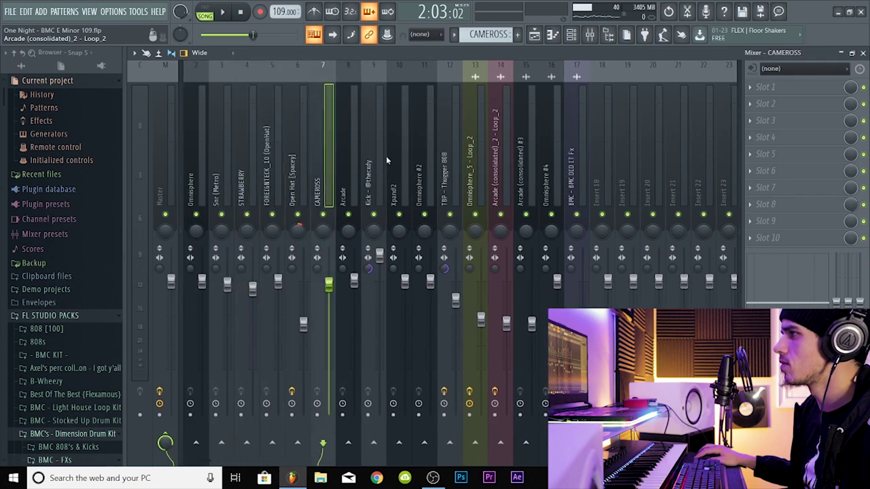
View the effect chains of the Omnisphere and Omnisphere_5 - Loop_2 inserts, and close the mixer.
click(217, 178)
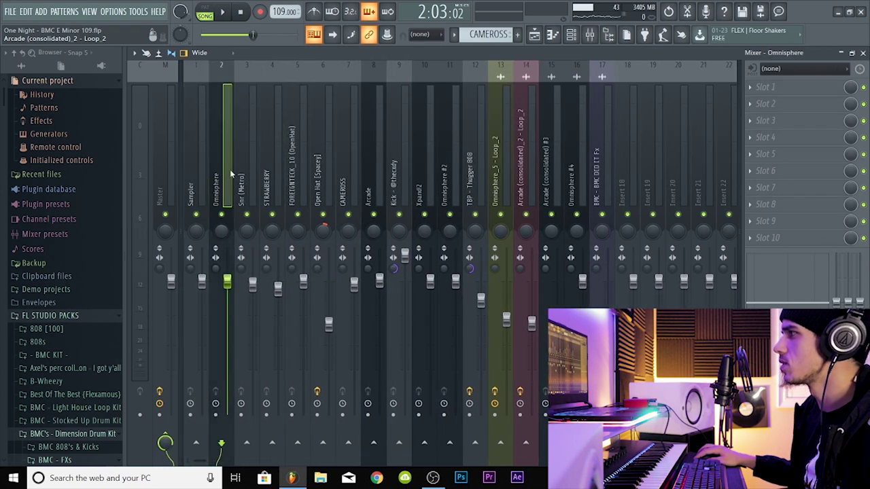
click(501, 150)
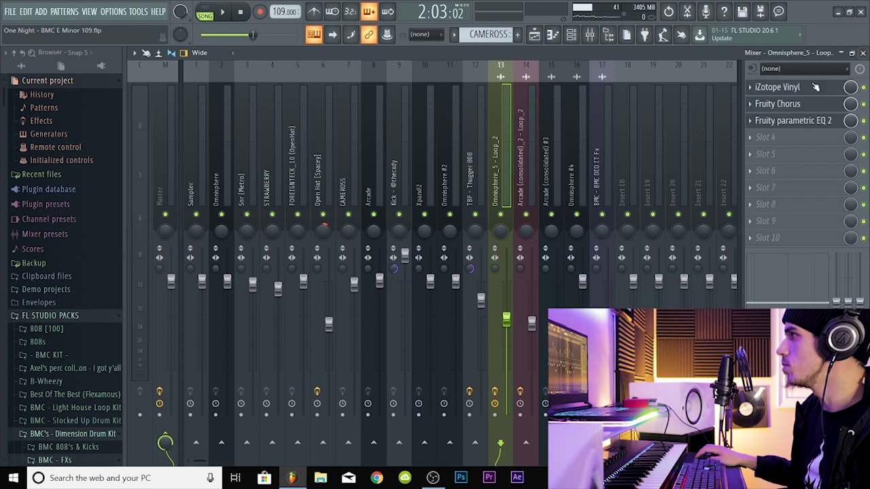
click(864, 52)
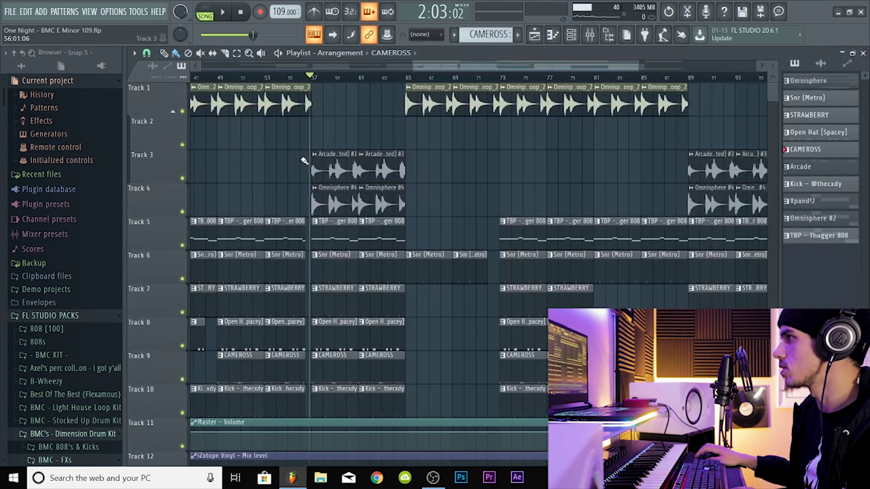
Place the playhead at bar 65 and open iZotope Vinyl on the Omnisphere_5 - Loop_2 mixer insert.
click(408, 82)
key(F9)
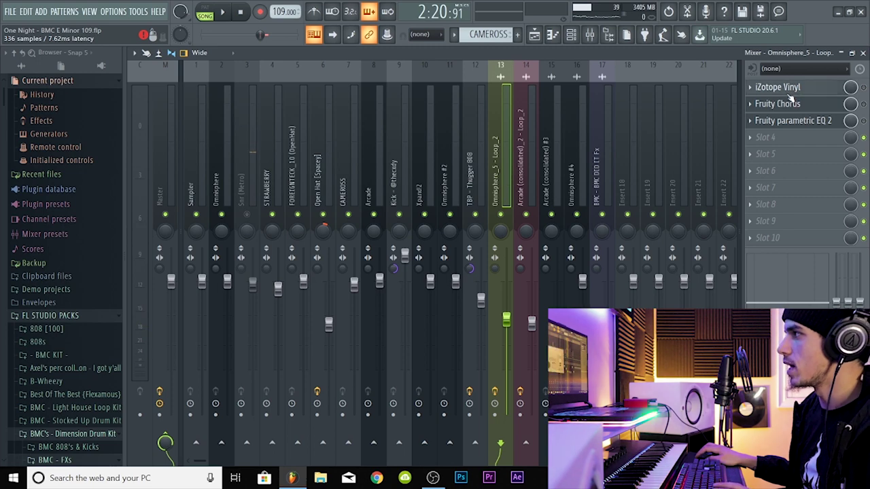
click(789, 88)
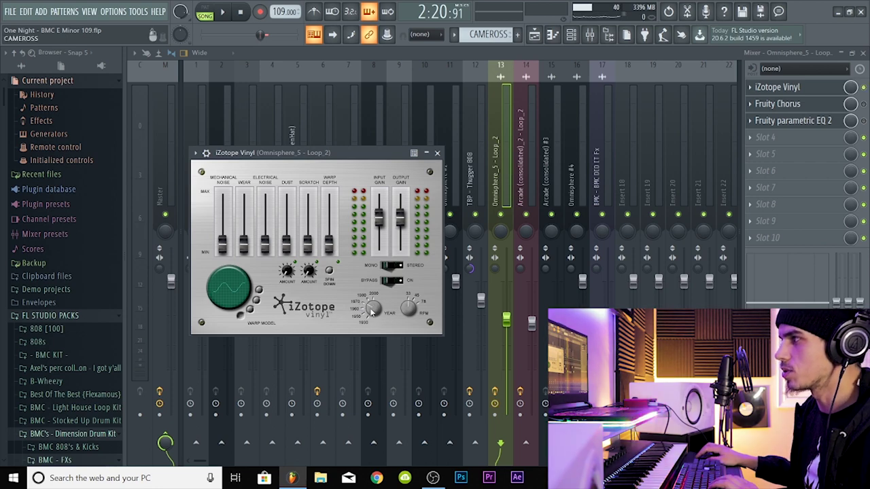
Audition the Omnisphere_5 - Loop_2 melody through iZotope Vinyl with the year at 1930, stop playback, and close the plugin.
key(space)
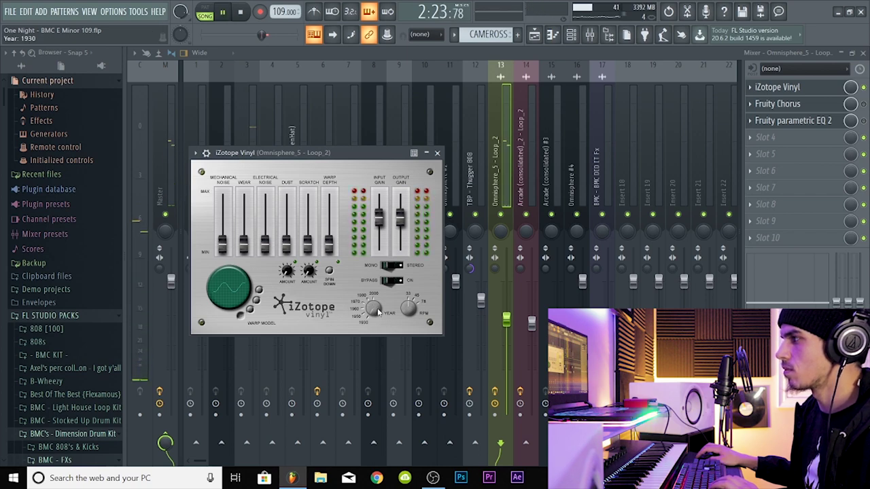
drag(379, 313, 354, 307)
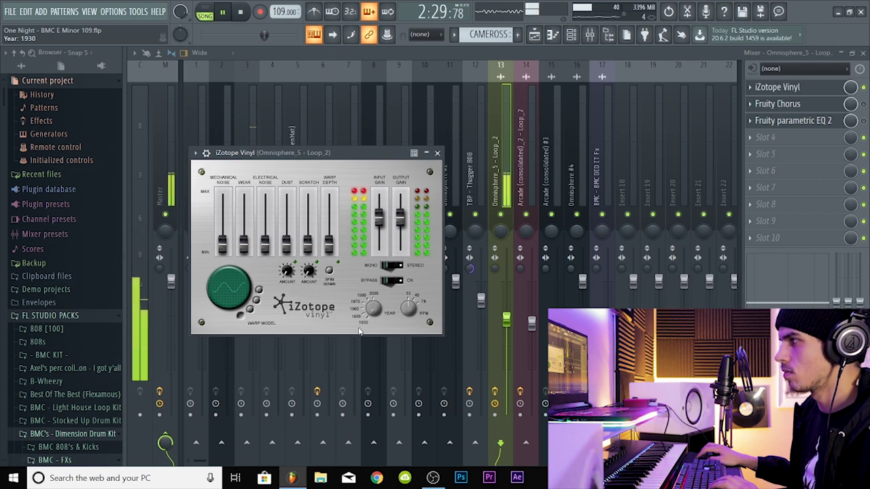
key(space)
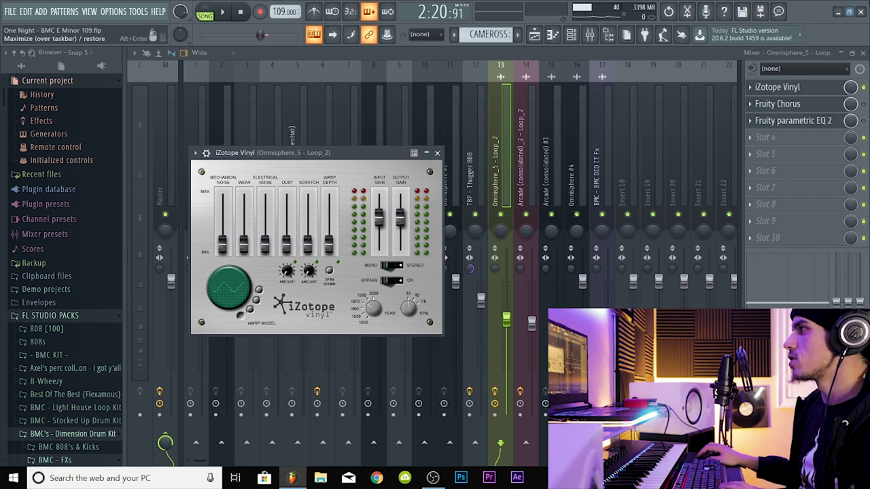
key(Escape)
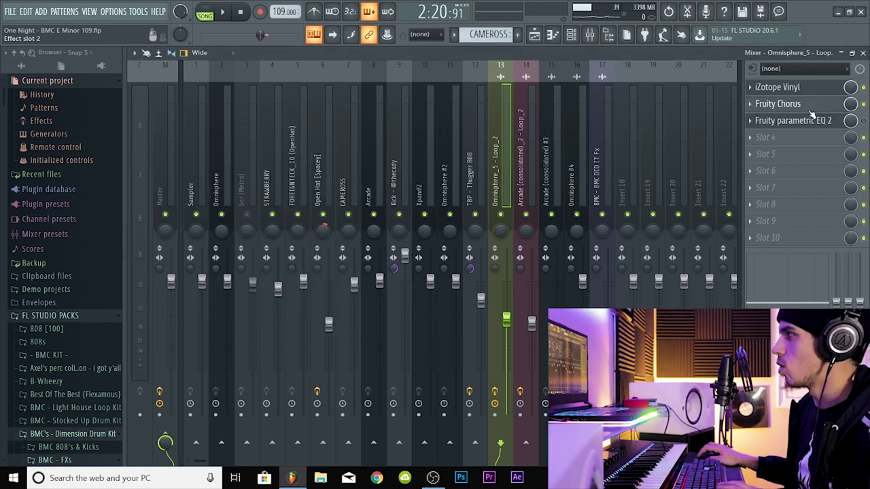
View the Fruity Chorus settings on the Omnisphere_5 - Loop_2 insert, and open its Fruity parametric EQ 2 to examine band 5.
click(806, 104)
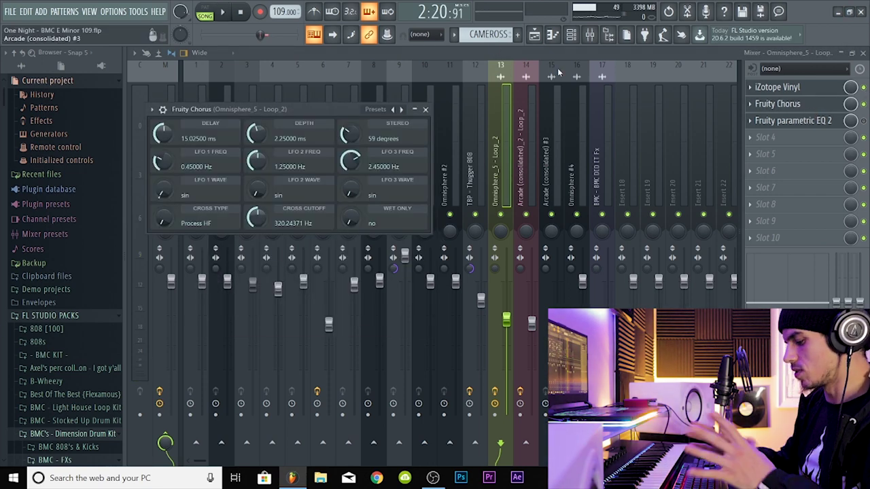
key(Escape)
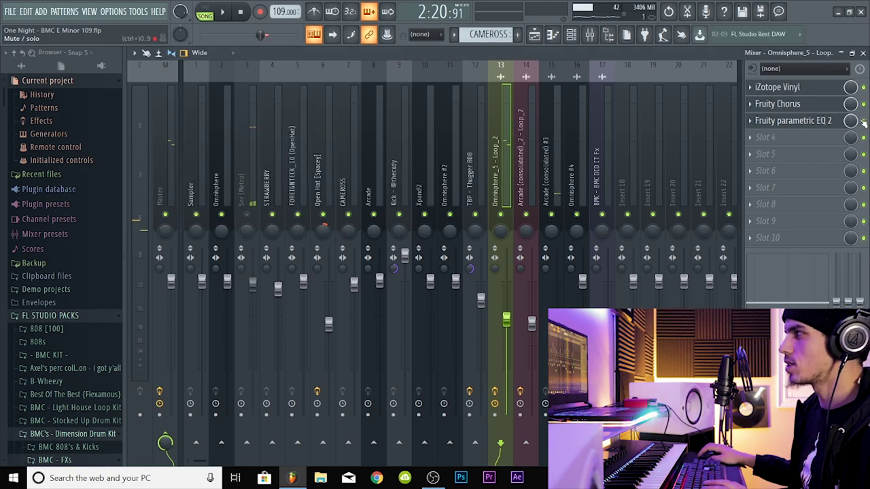
click(839, 121)
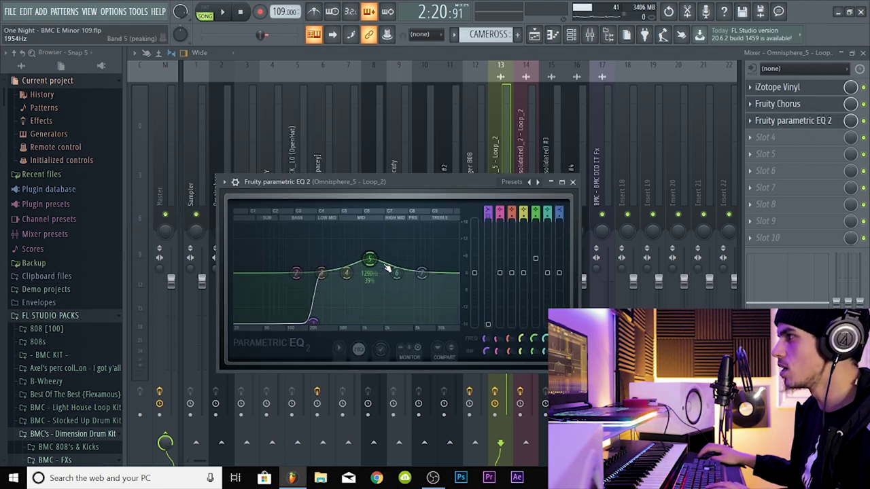
drag(370, 260, 372, 267)
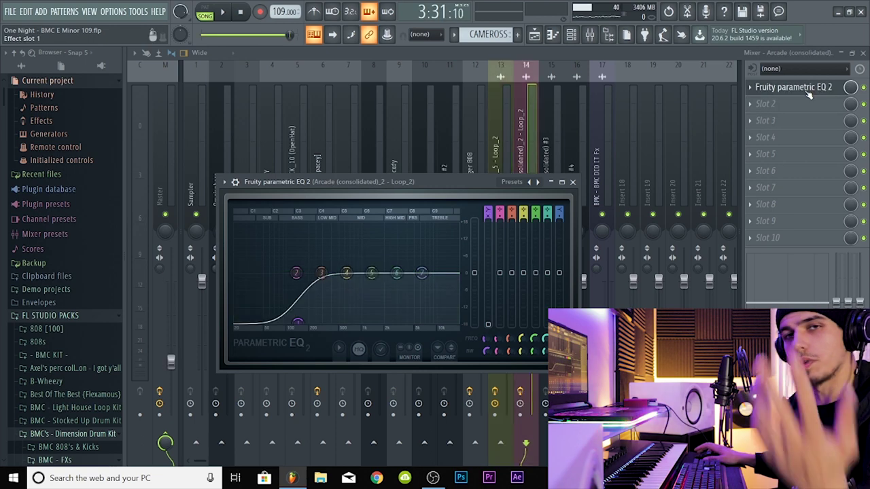
Shift the band 1 low cut slightly higher in Fruity parametric EQ 2 on the Arcade (consolidated)_2 - Loop_2 insert, and close the EQ.
click(573, 182)
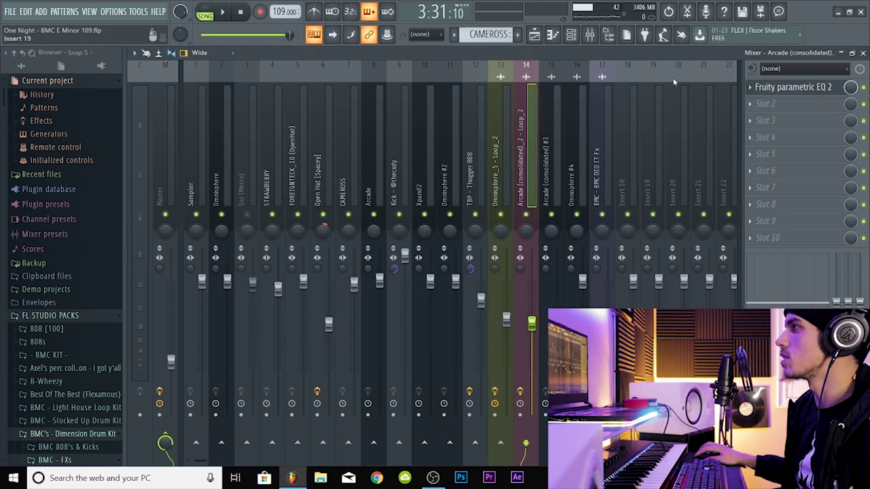
click(790, 87)
drag(302, 299, 302, 321)
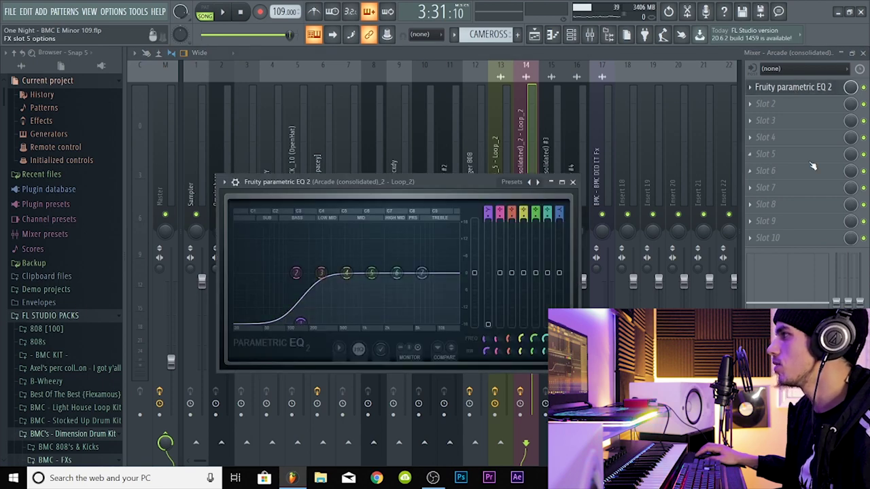
click(573, 182)
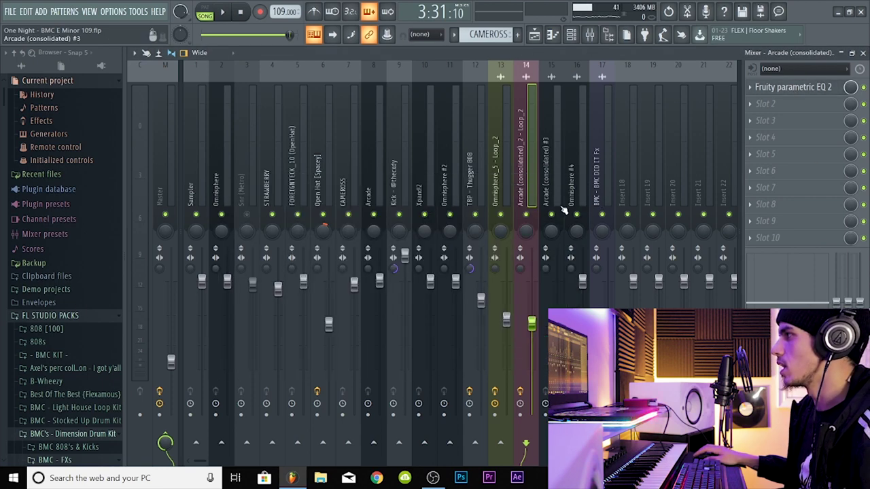
Check the effect slots of the Arcade (consolidated) #3 and BMC DID IT Fx inserts, and return to the playlist.
right_click(558, 190)
key(Escape)
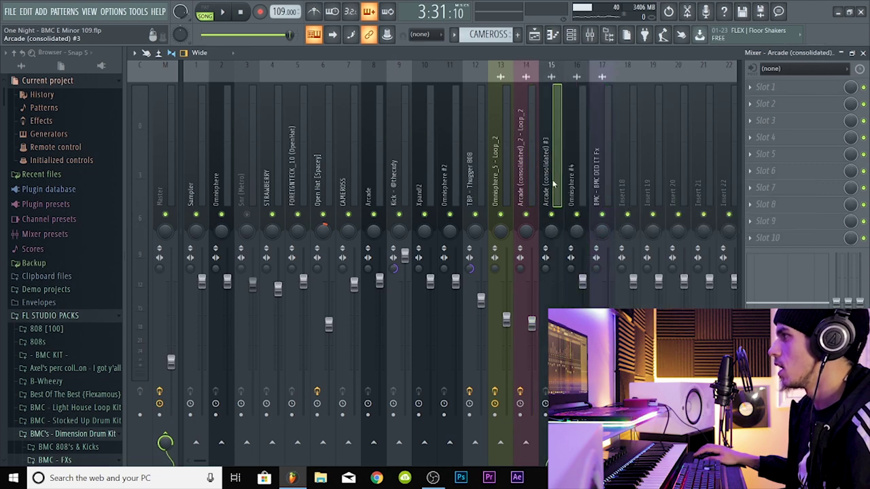
click(602, 170)
drag(597, 171, 606, 191)
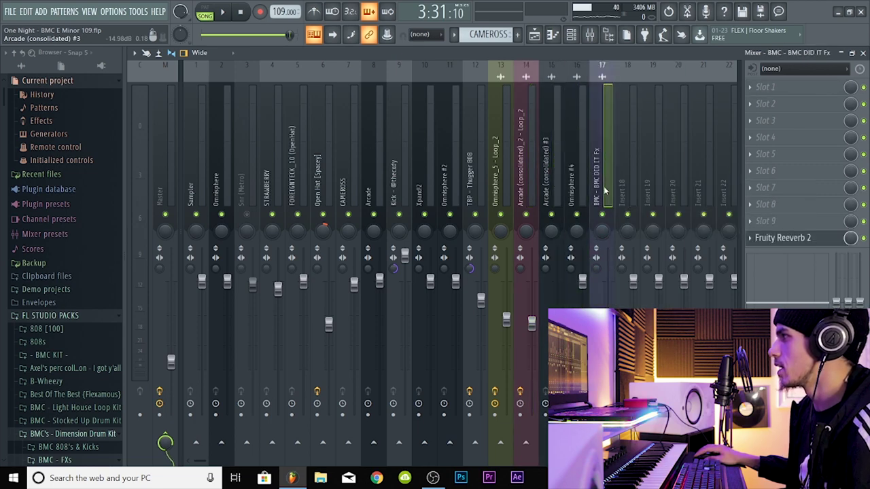
click(863, 52)
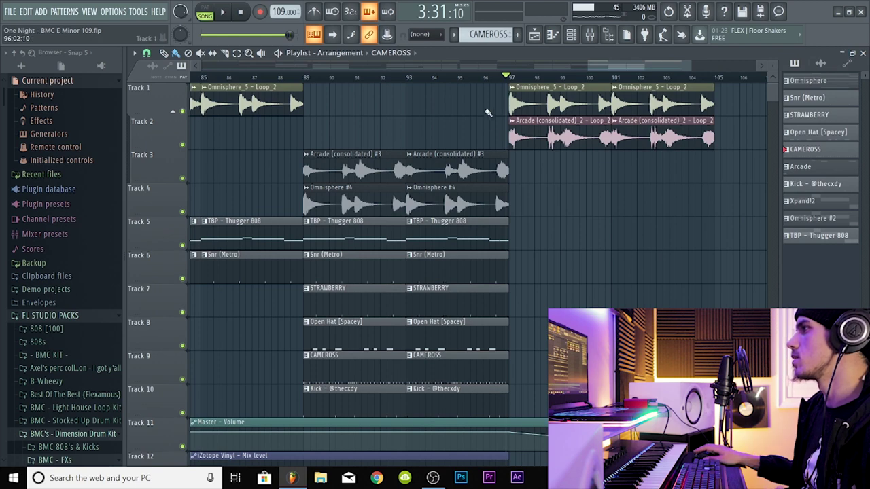
scroll(491, 80, down, 3)
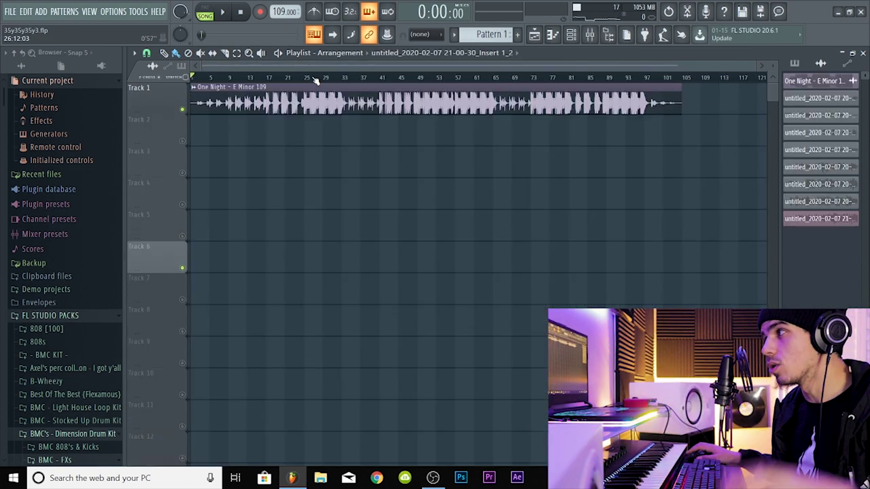
Move the playhead to about 0:19 in the One Night - E Minor 109 audio clip and play the beat.
drag(299, 78, 232, 76)
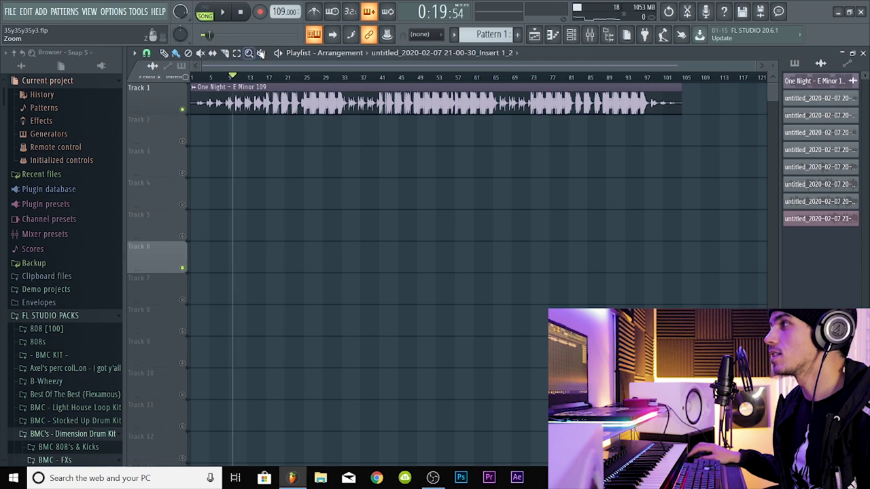
key(space)
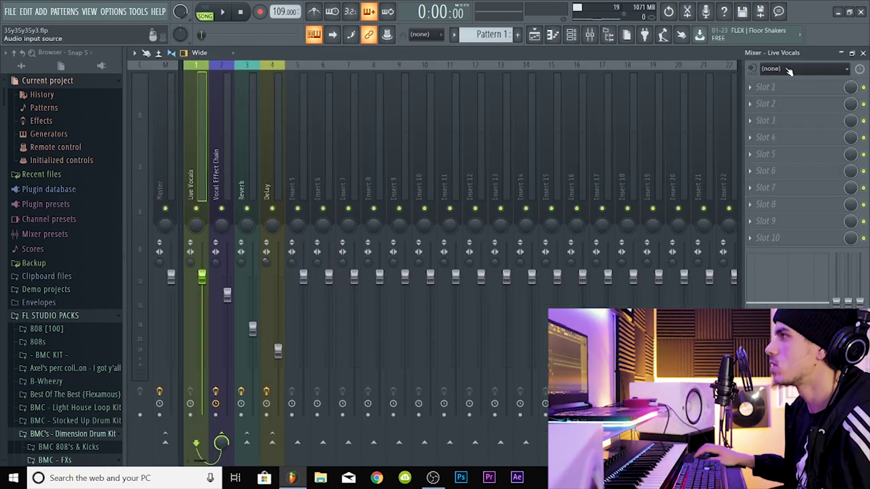
Set the audio input source of the Live Vocals mixer insert to In 1.
click(788, 69)
click(786, 107)
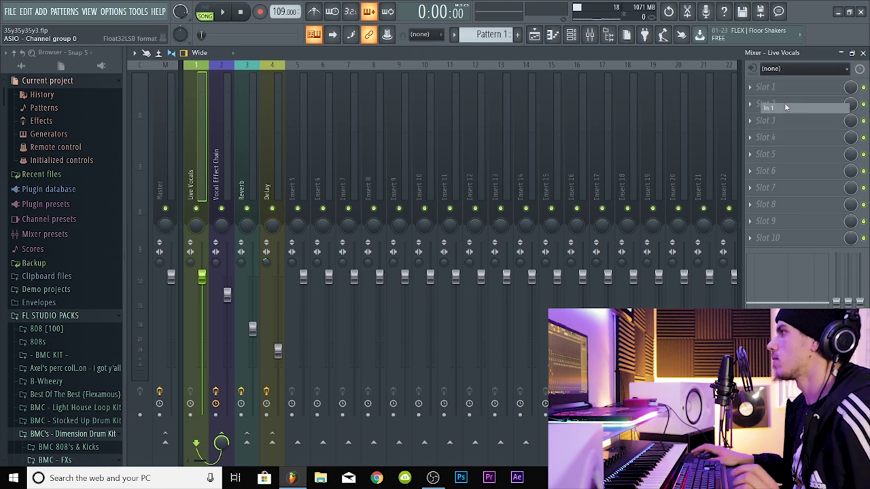